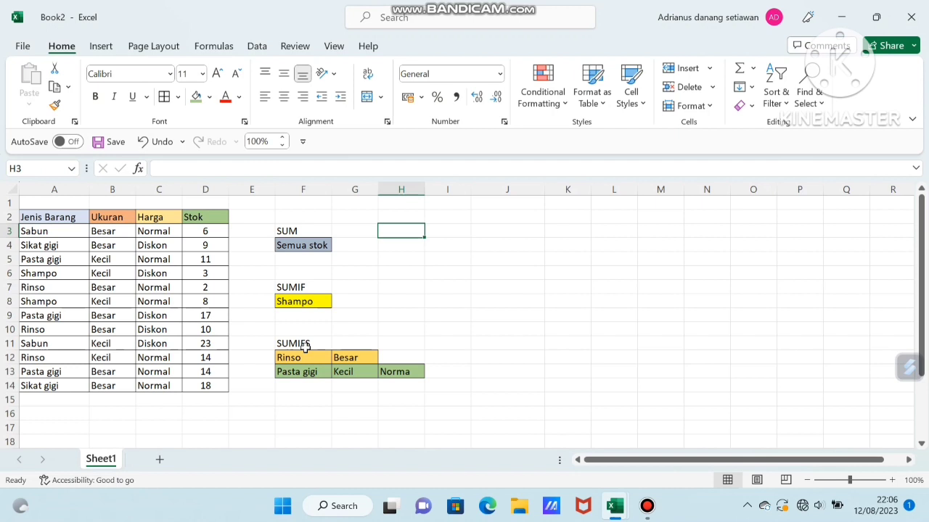
Total the whole Stok column in cell I4 with the formula =SUM(D3:D14)
left_click(450, 246)
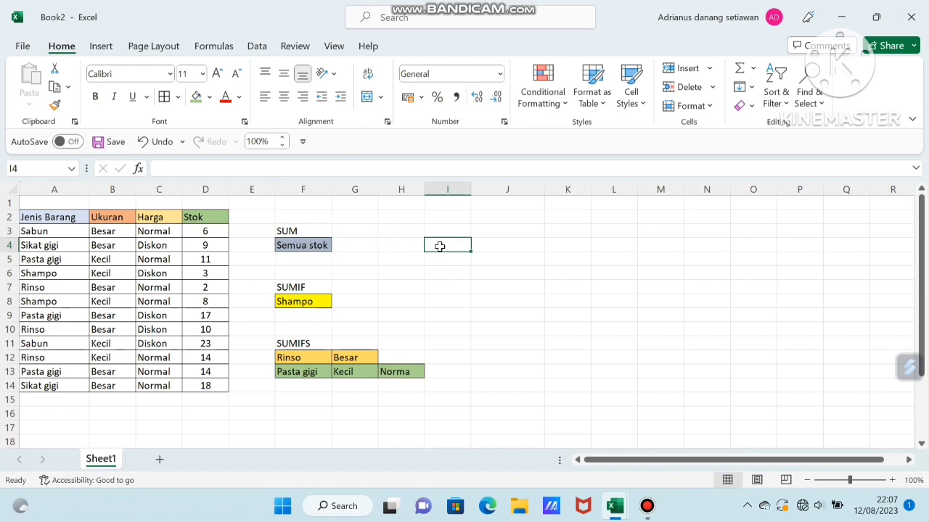
type("=sun")
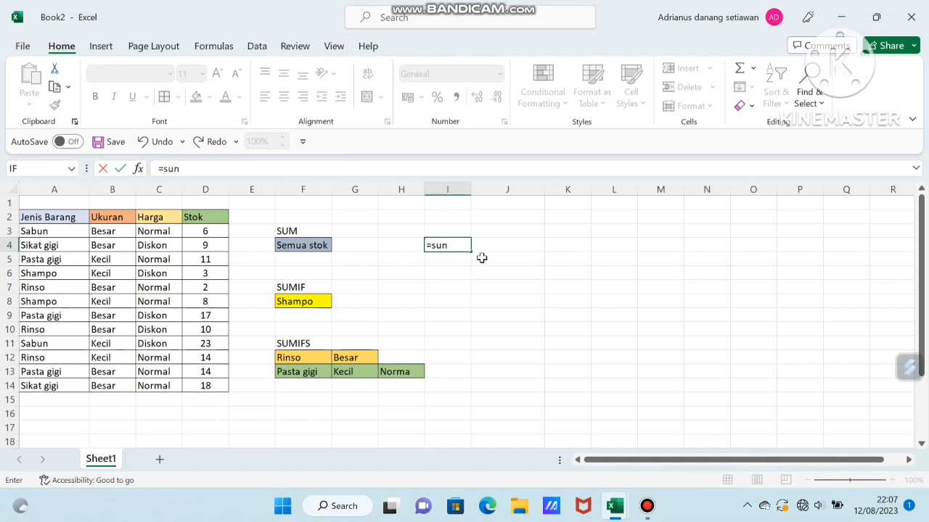
key("BackSpace")
type("m")
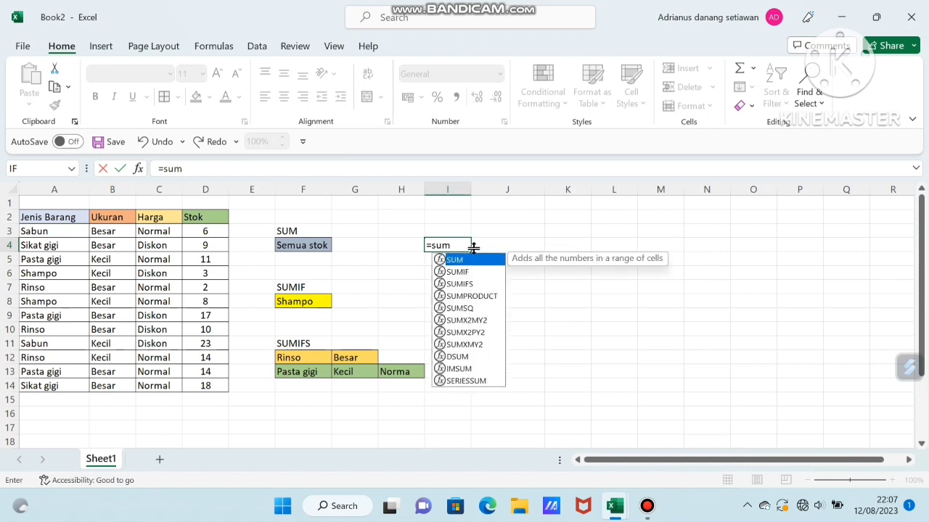
type("(")
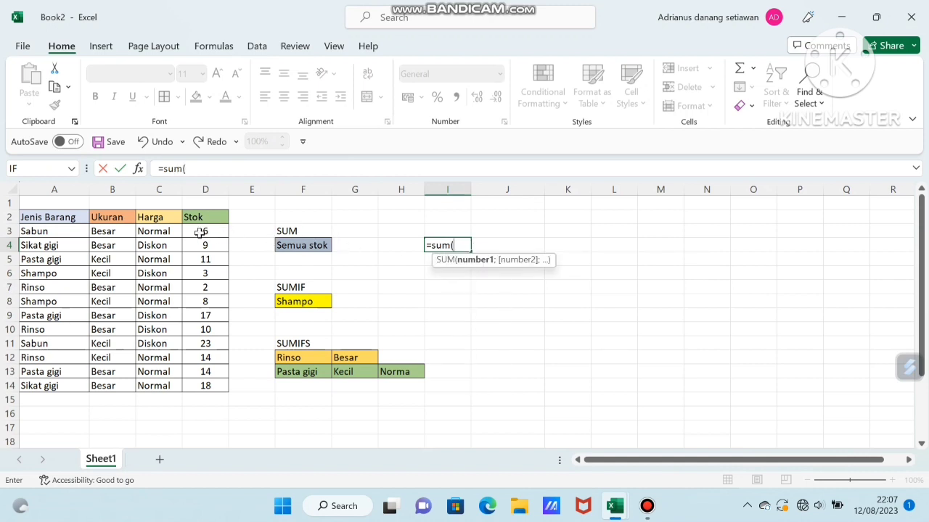
left_click_drag(196, 230, 209, 388)
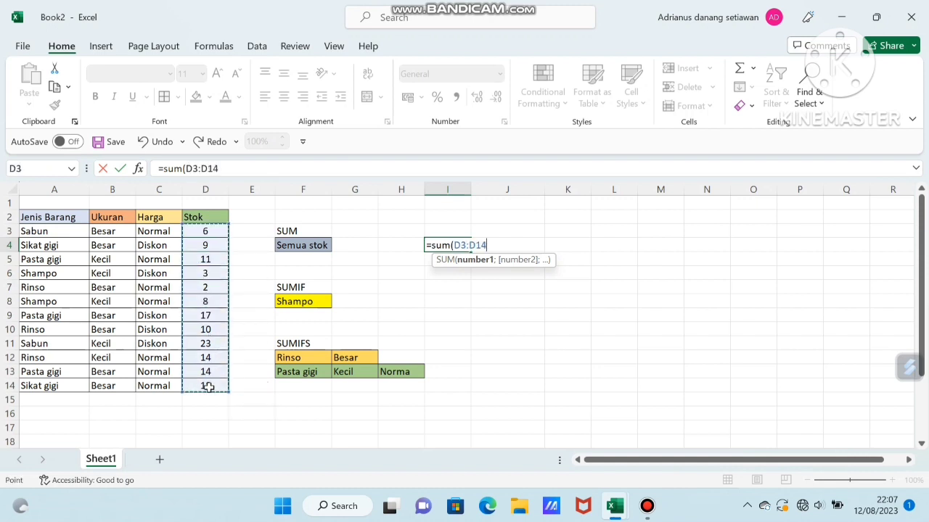
type(")")
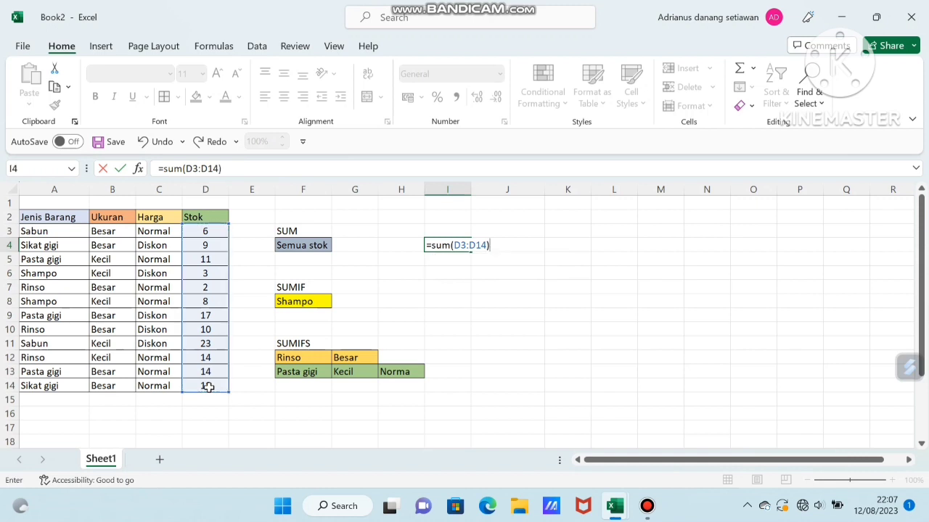
key("Return")
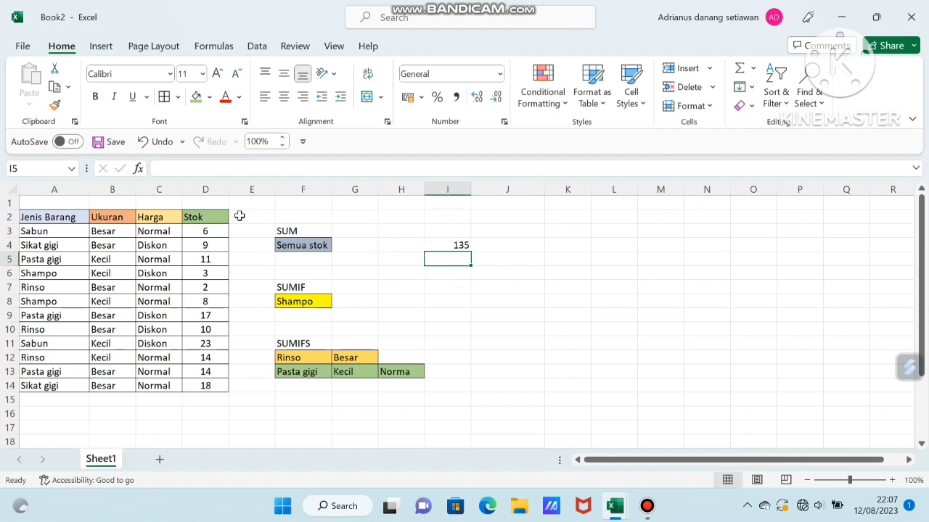
Add a SUM formula in cell D15, directly below the Stok column, totalling D3:D14
left_click(202, 408)
double_click(202, 407)
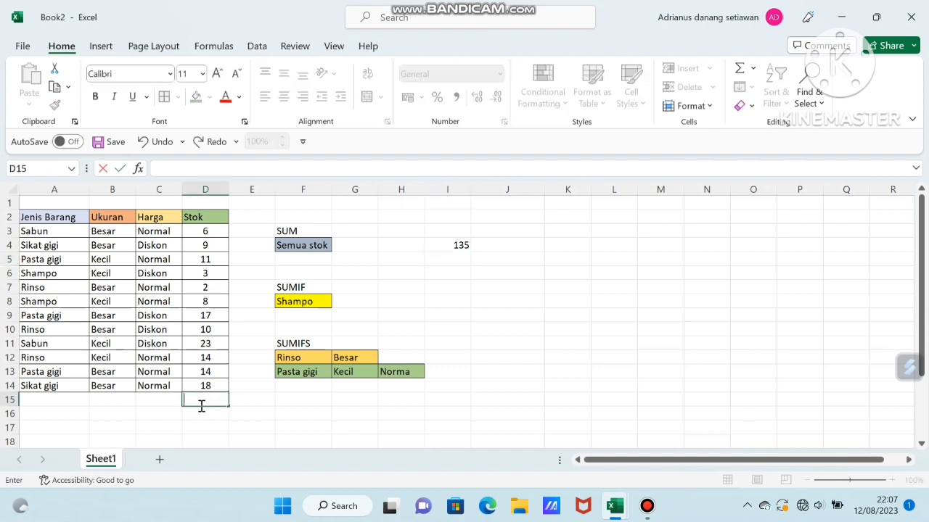
type("=su")
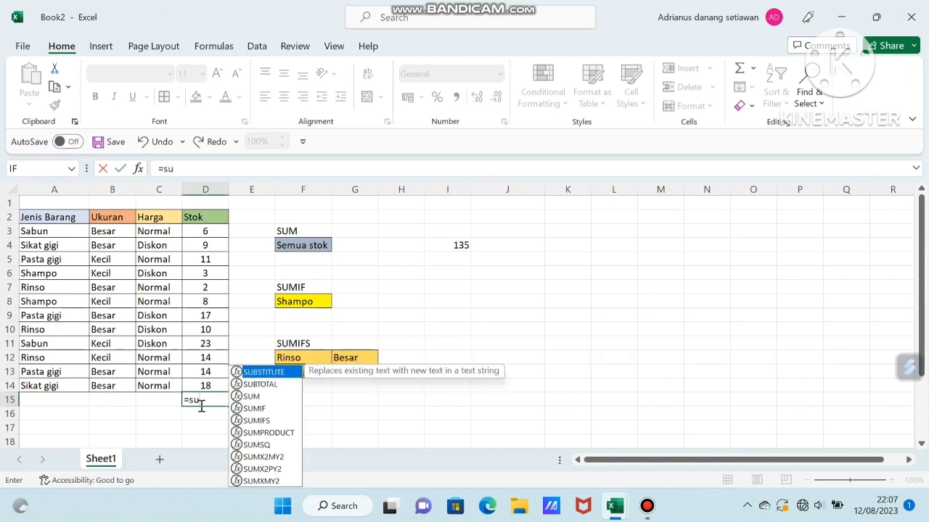
type("m(")
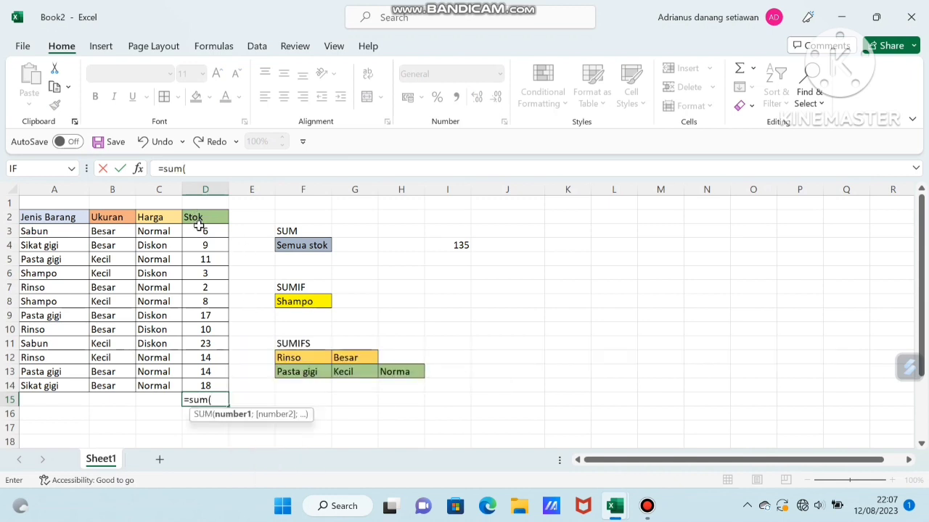
left_click_drag(200, 228, 195, 386)
key("Return")
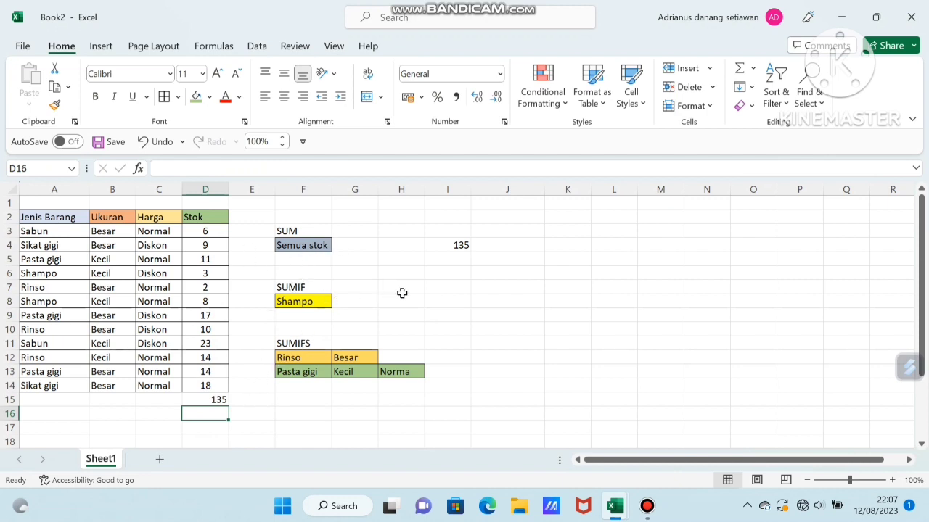
Sum the Shampo stock in cell I8 with a SUMIF formula using range A2:A14, criterion F8 and sum range D2:D14
double_click(452, 302)
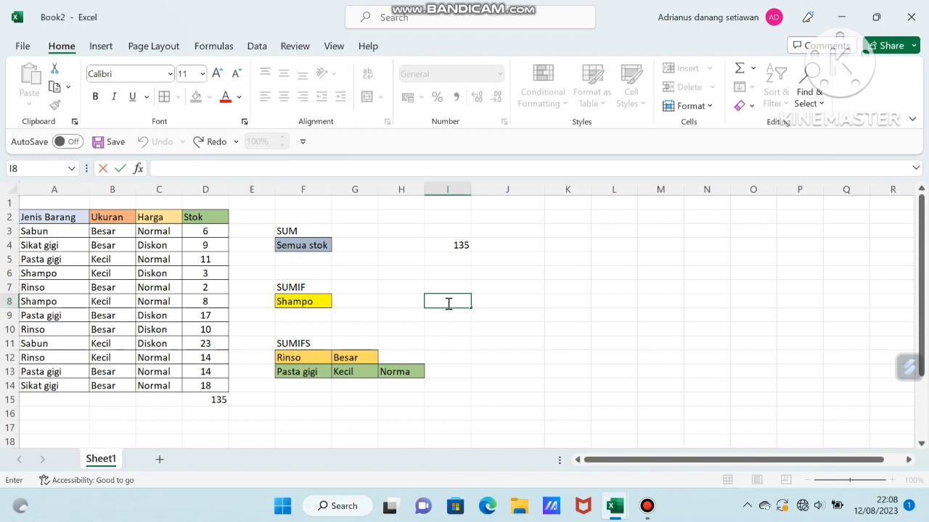
type("=sumif")
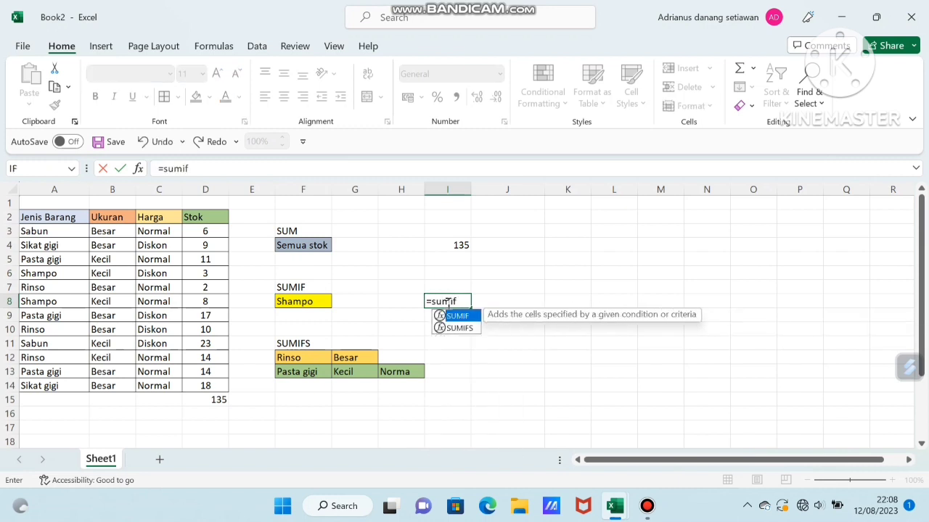
type("(")
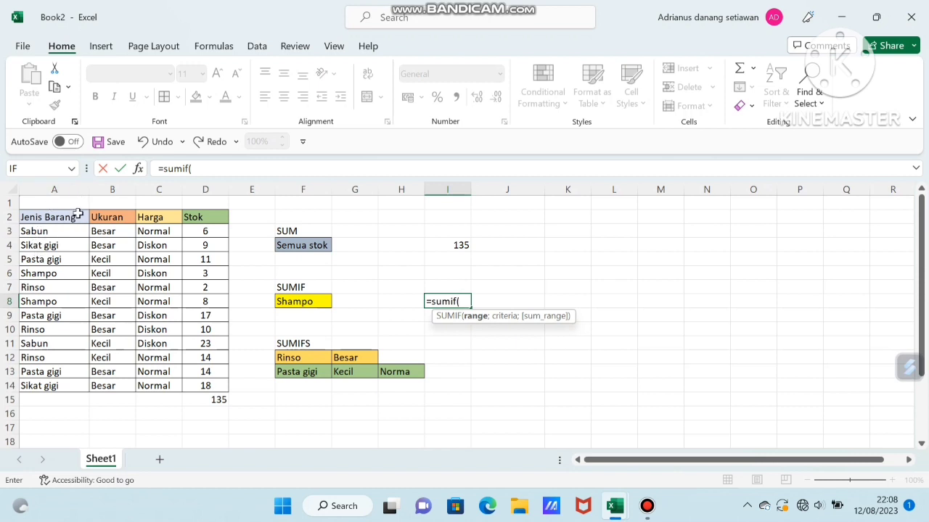
left_click_drag(78, 215, 63, 383)
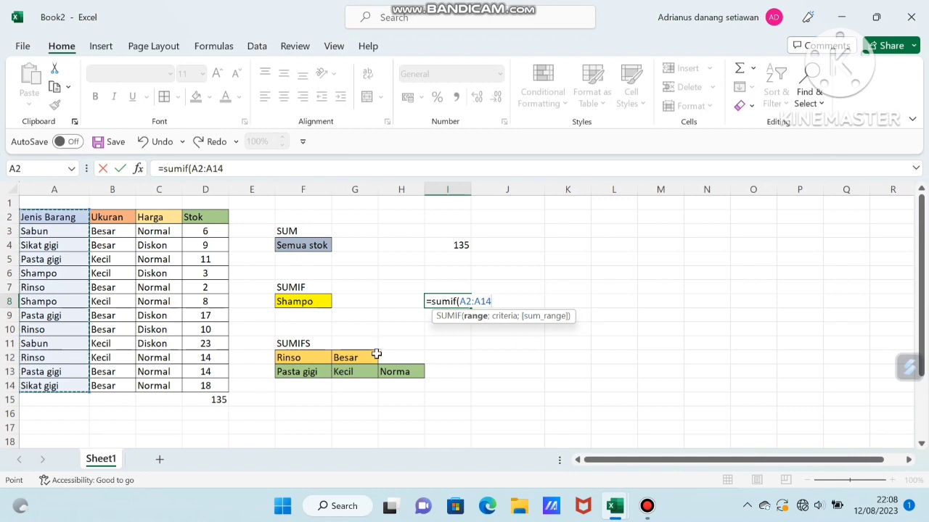
type(";")
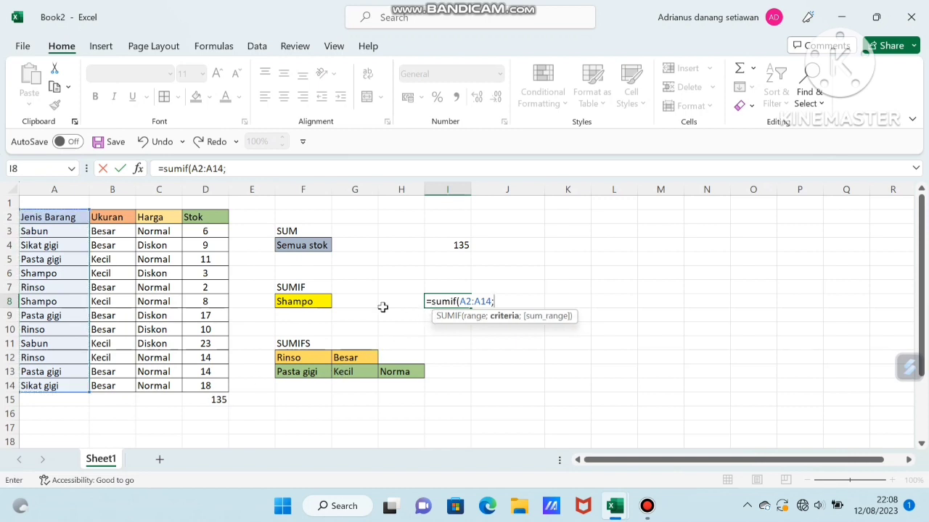
left_click(317, 304)
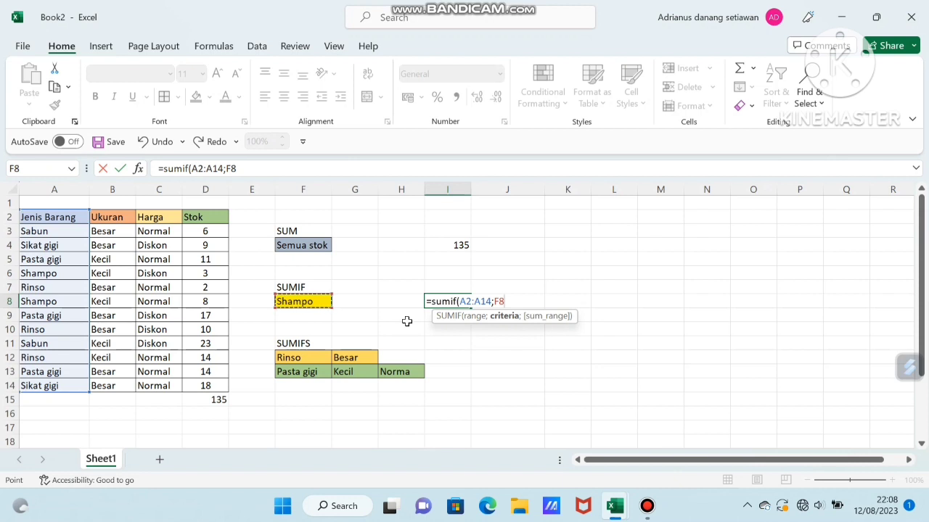
type(";")
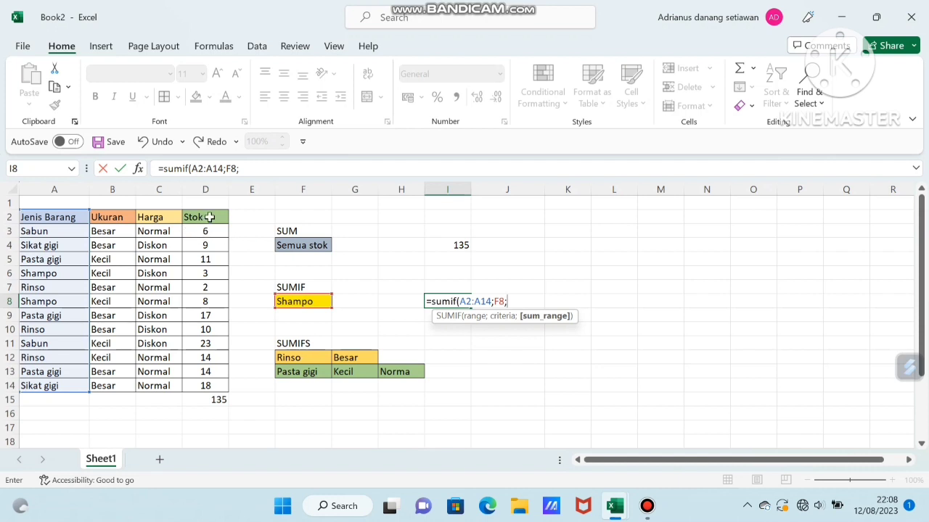
left_click_drag(209, 217, 201, 386)
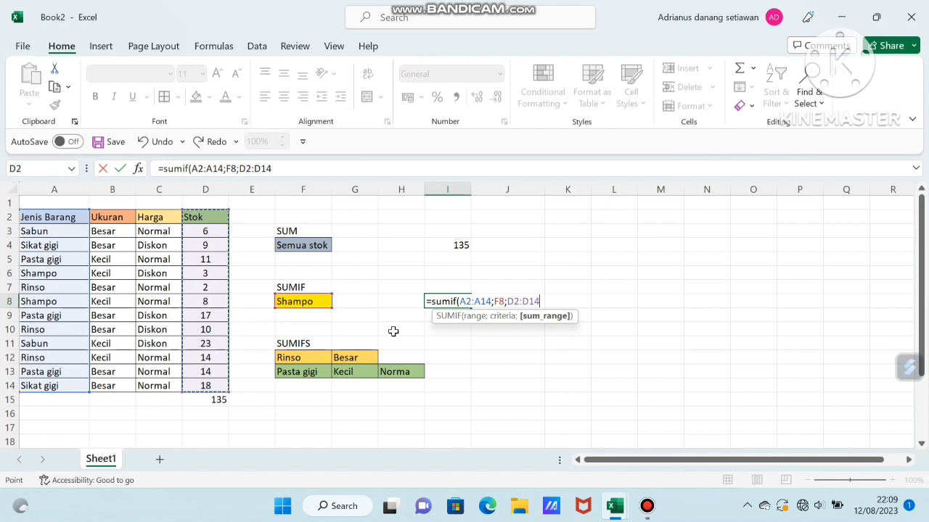
key("Return")
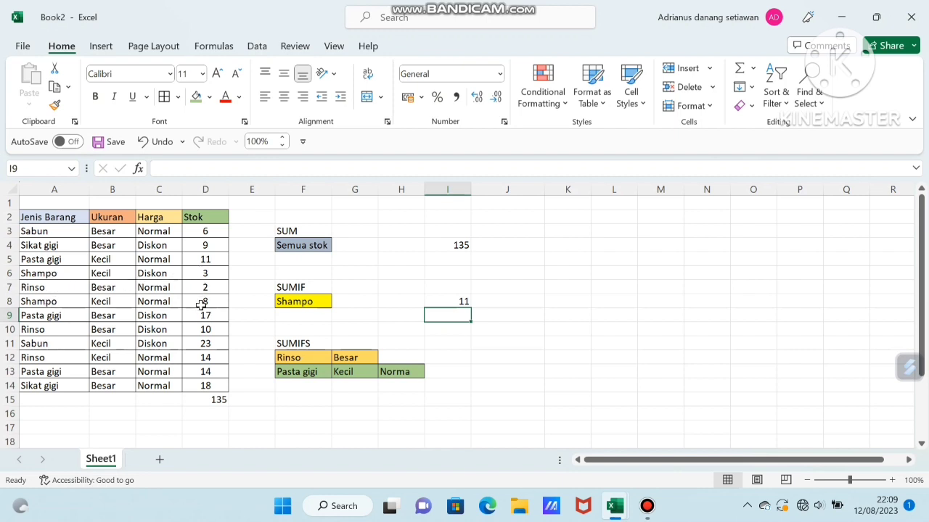
Begin a SUMIFS formula in cell I12 for the Rinso and Besar row, with D2:D14 as the sum range
left_click(458, 358)
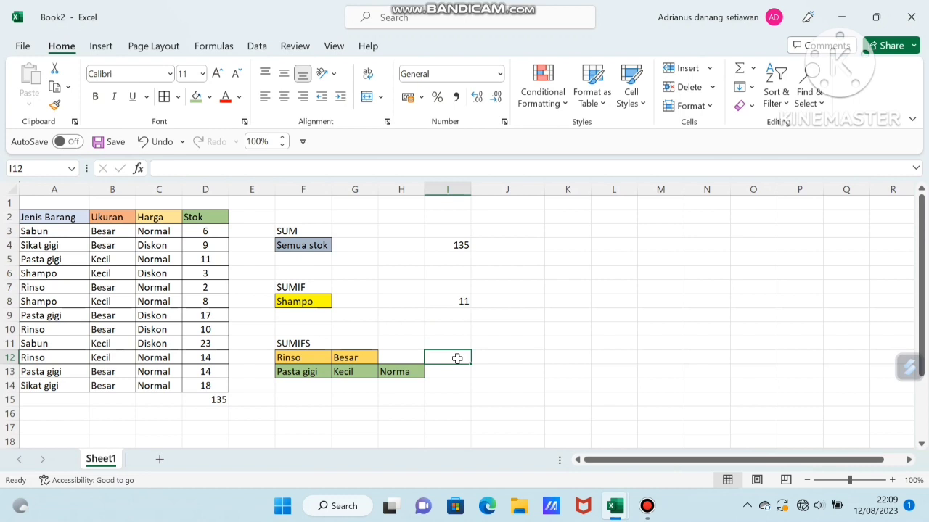
type("=")
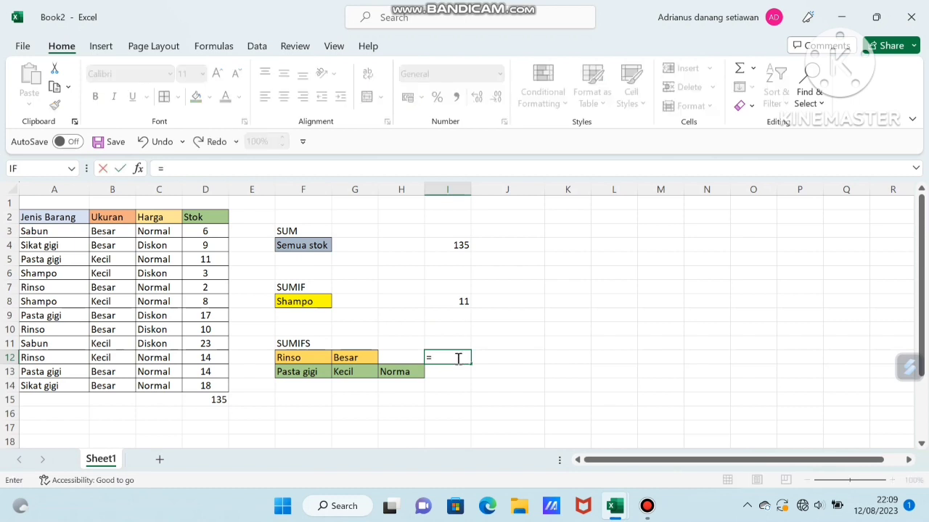
type("sumi")
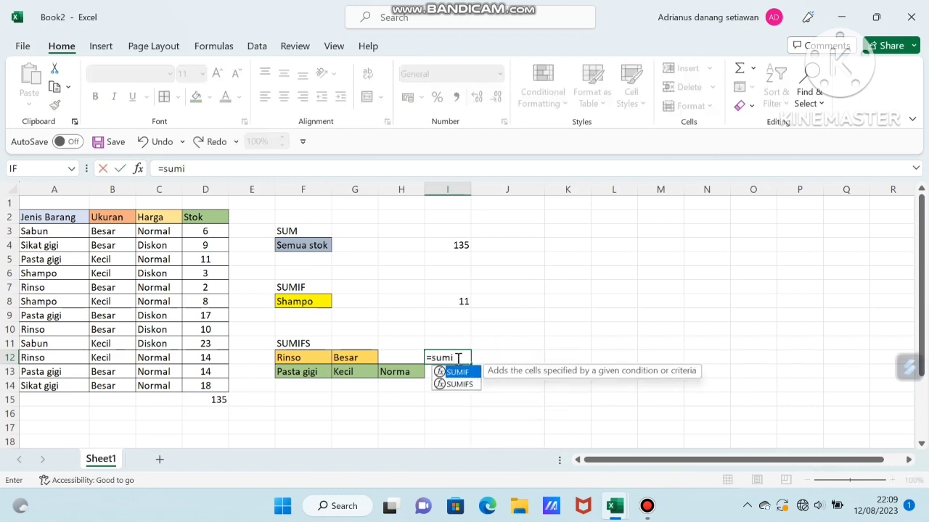
type("s")
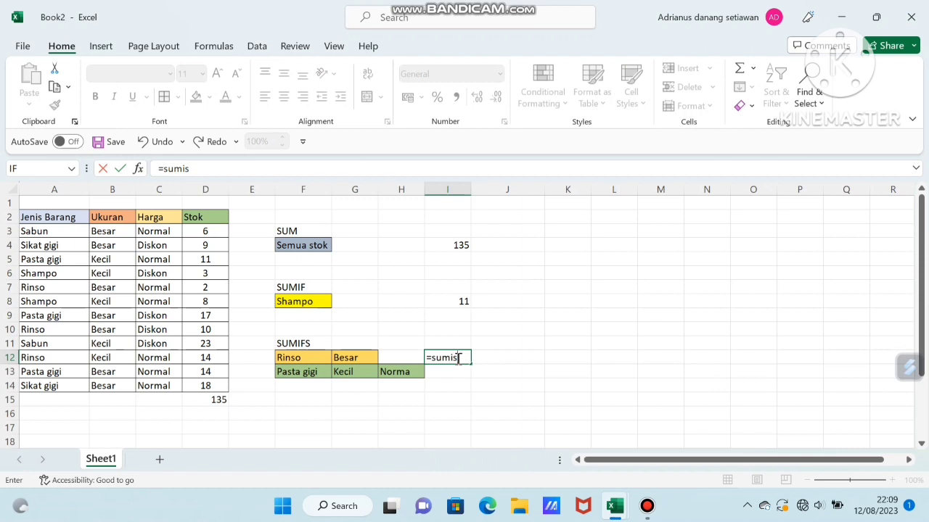
key("BackSpace")
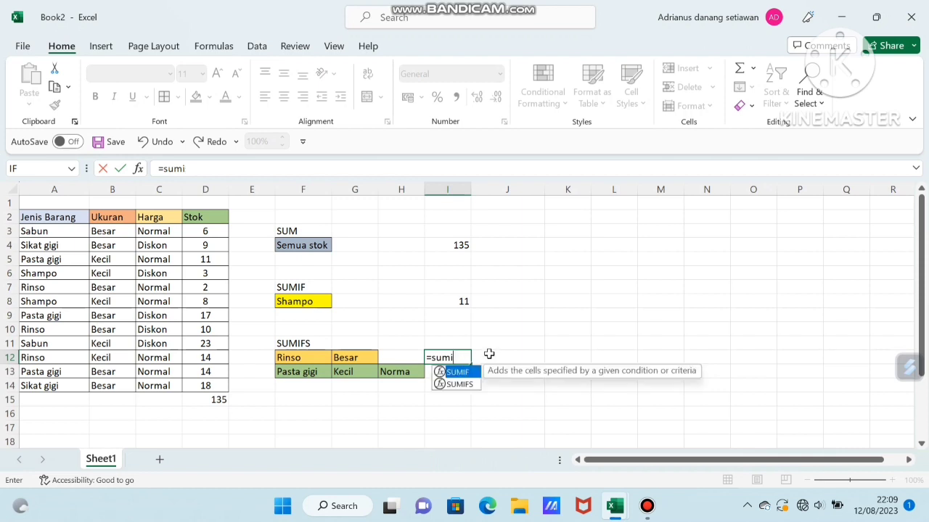
type("fs")
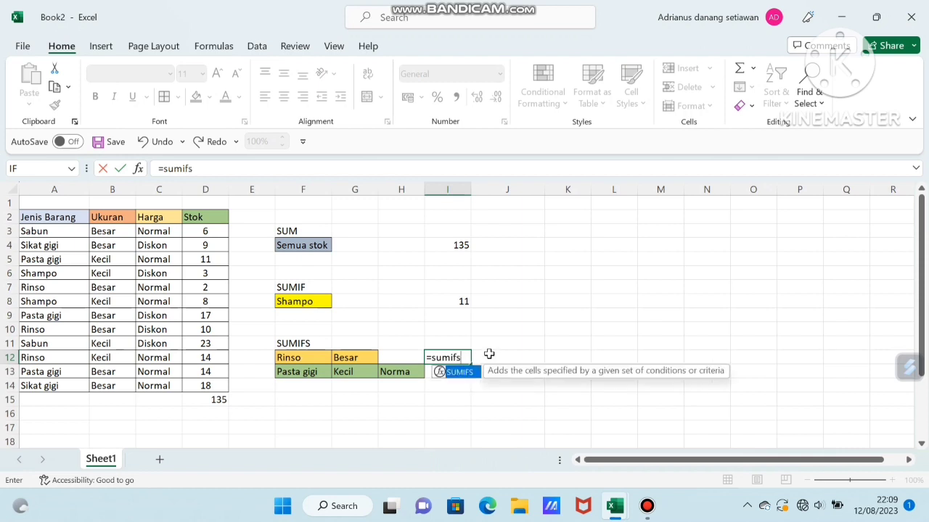
type("(")
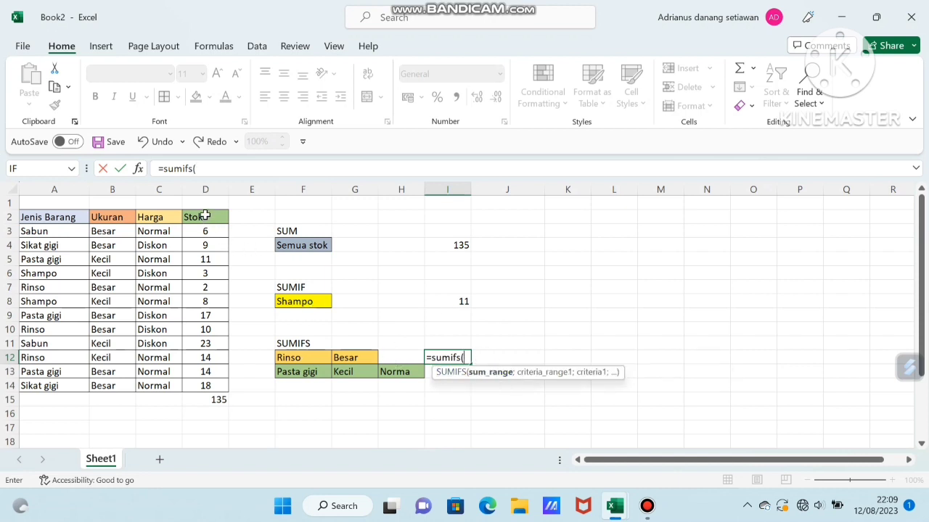
left_click_drag(205, 216, 203, 386)
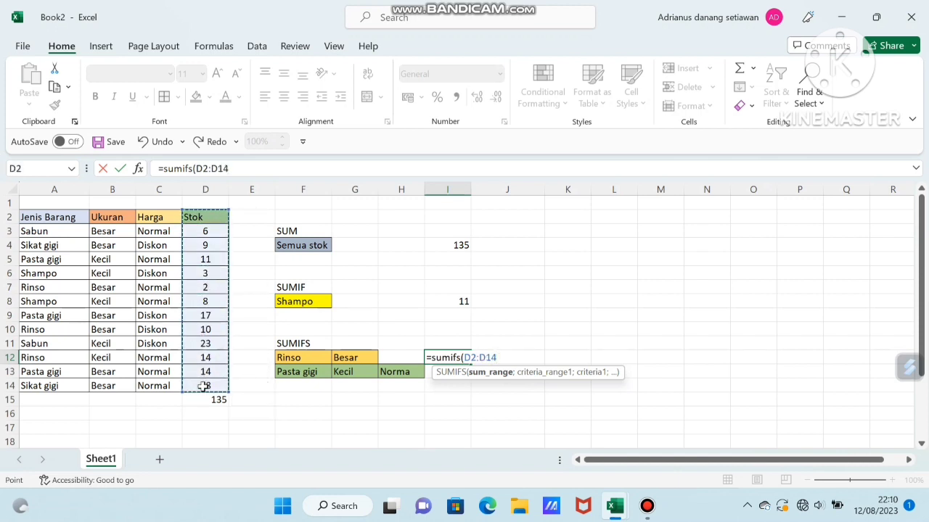
type(";")
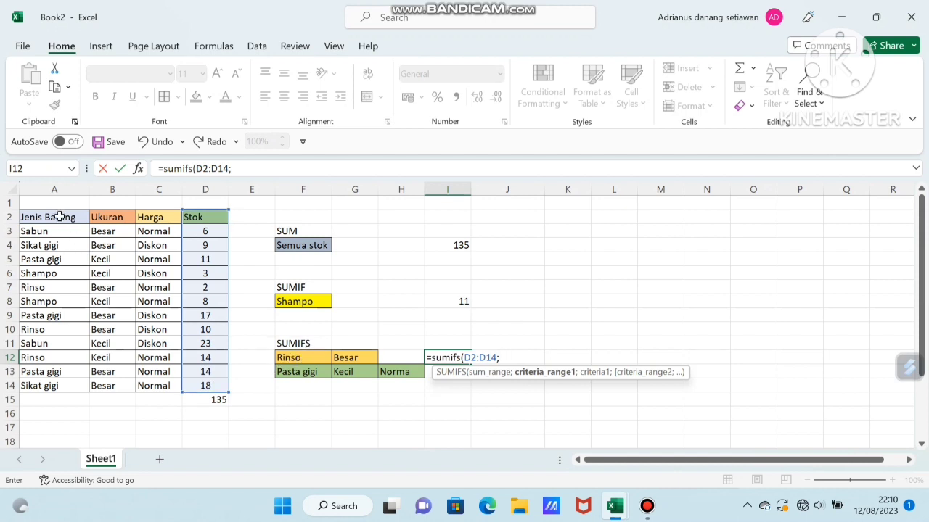
Complete the SUMIFS formula in I12 with criteria range A2:A14 matched to F12 and B2:B14 matched to G12
left_click_drag(60, 216, 58, 387)
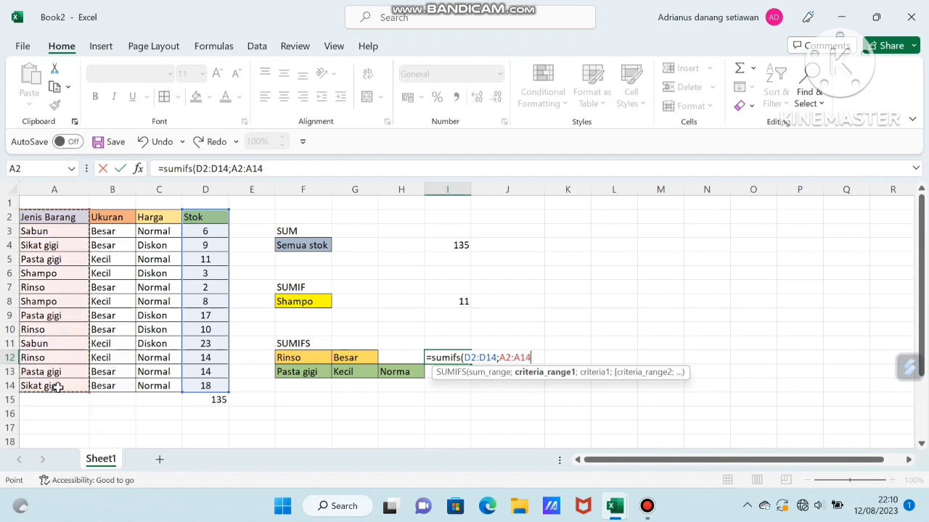
type(";")
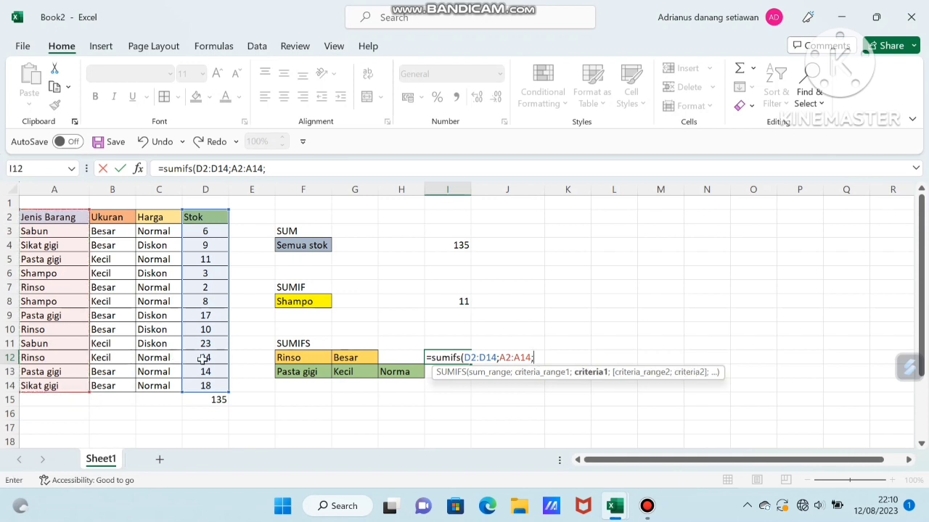
left_click(290, 359)
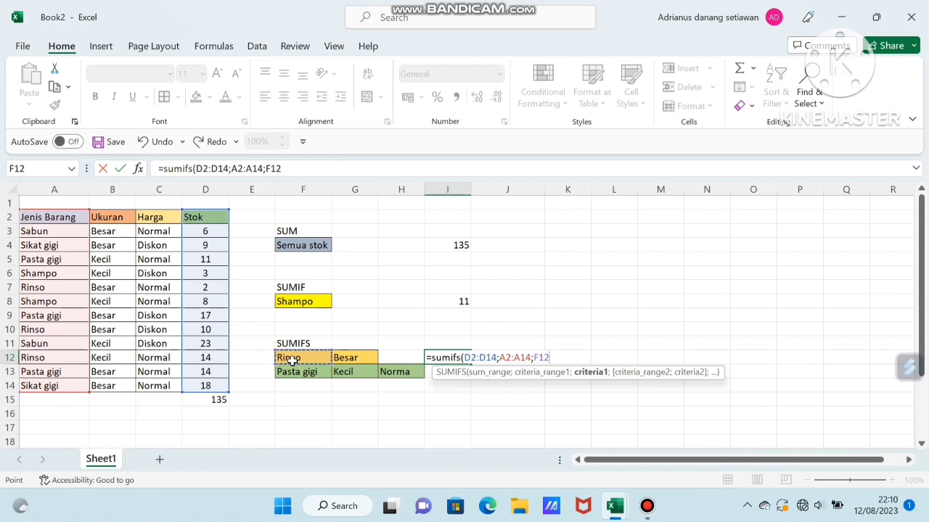
type(";")
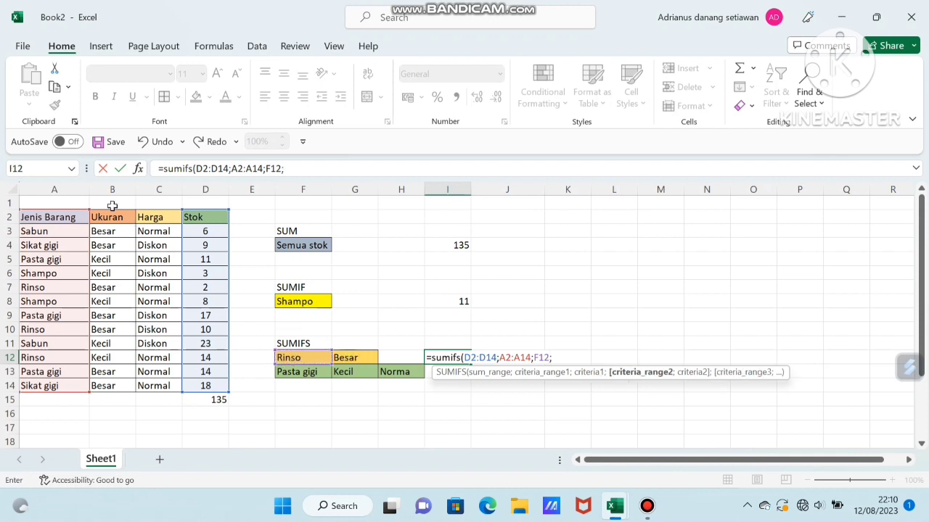
left_click_drag(121, 218, 114, 386)
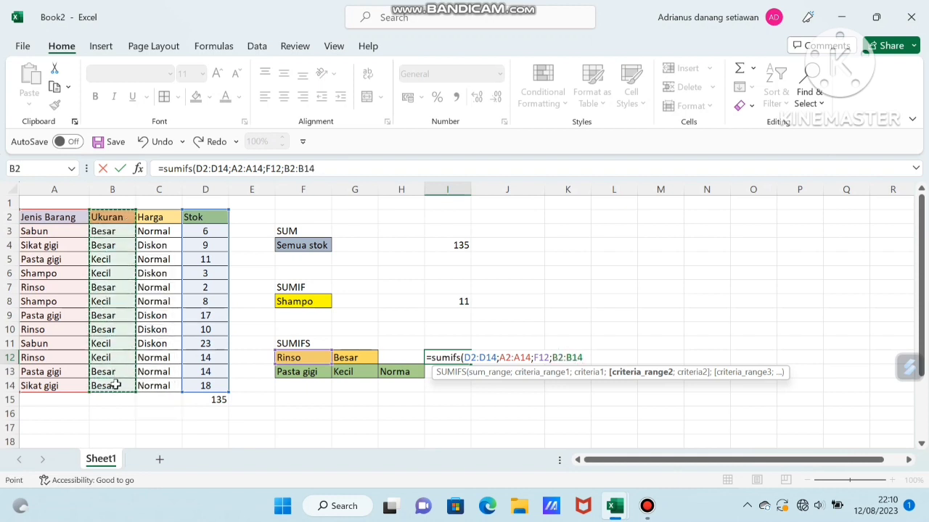
type(";")
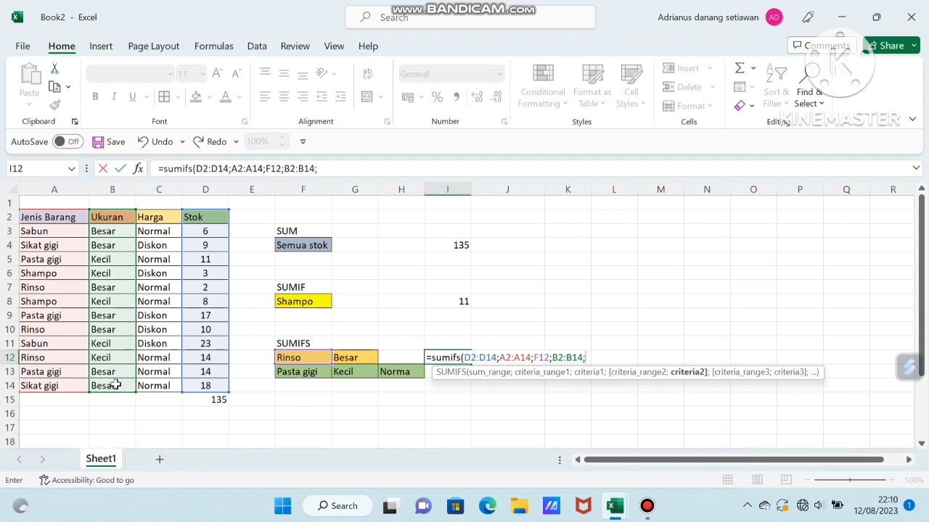
left_click(352, 357)
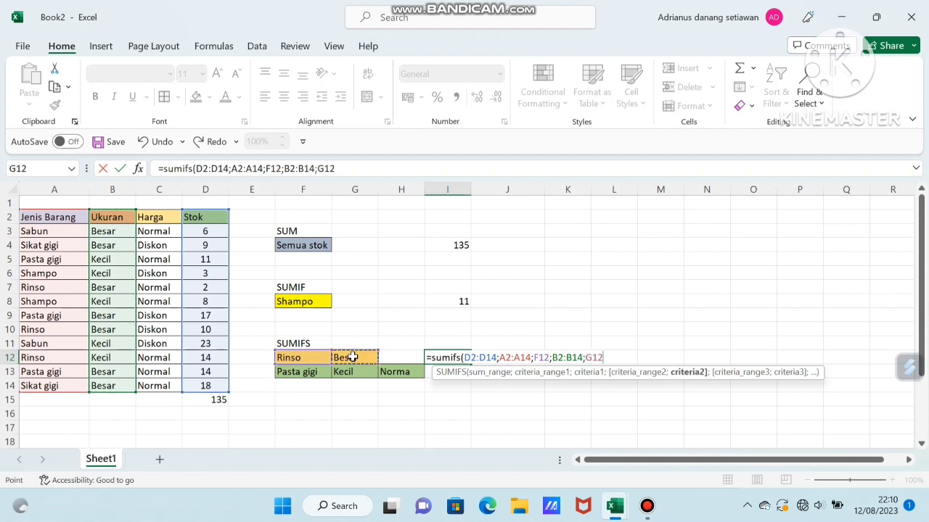
type(")")
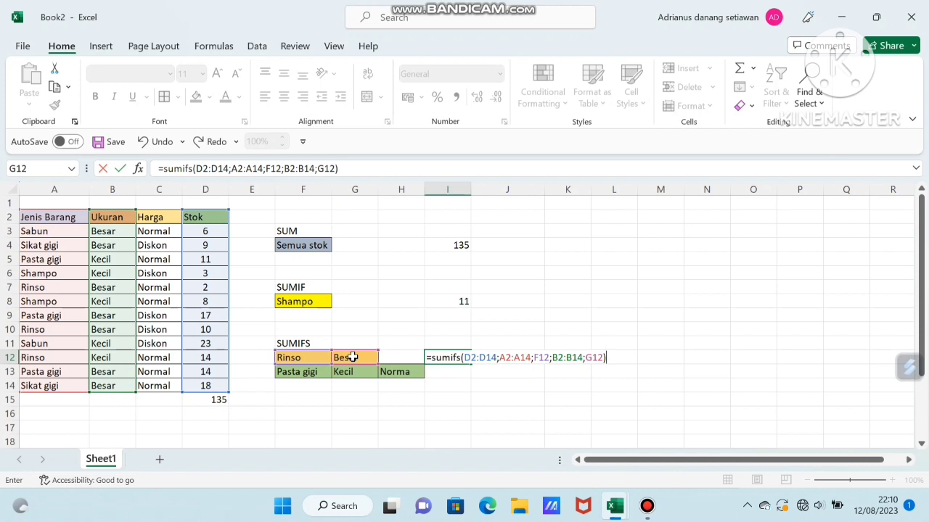
key("Return")
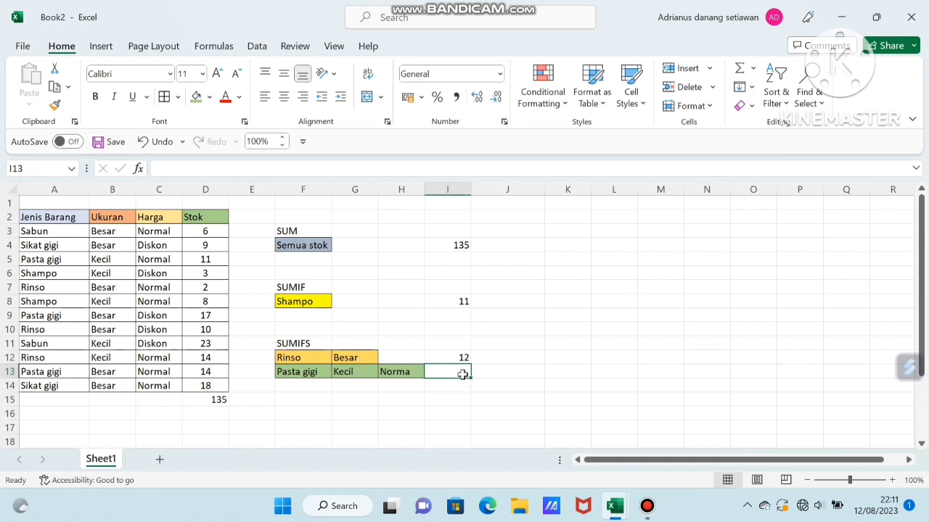
Begin a SUMIFS formula in cell I13 for the Pasta gigi row, with D2:D14 as the sum range
type("=")
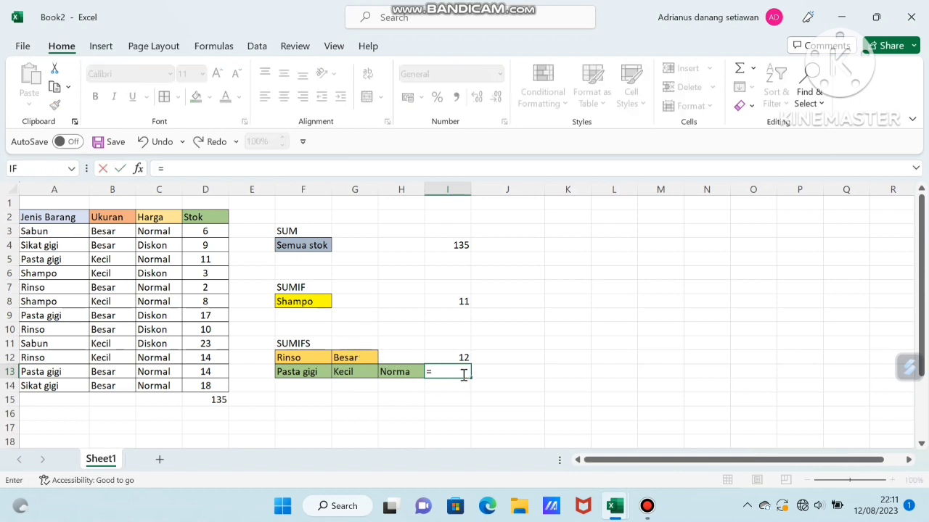
type("sumif")
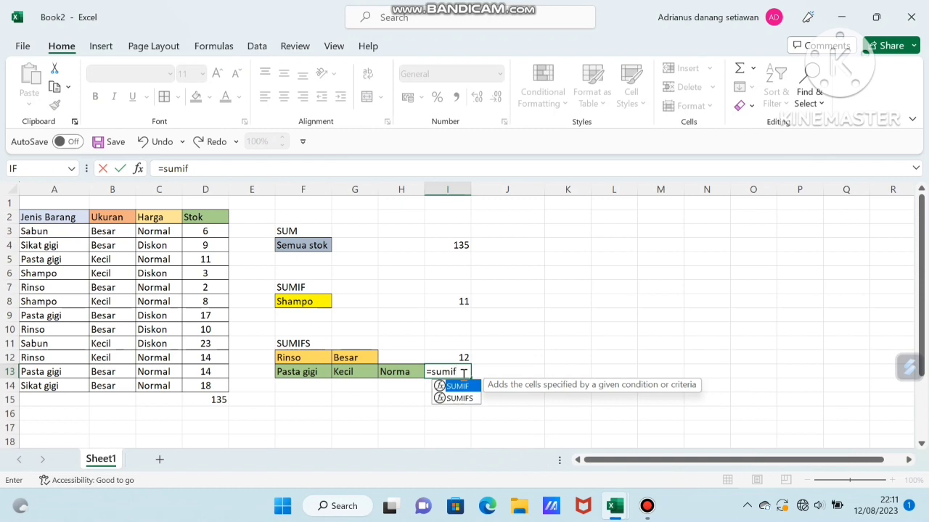
type("s")
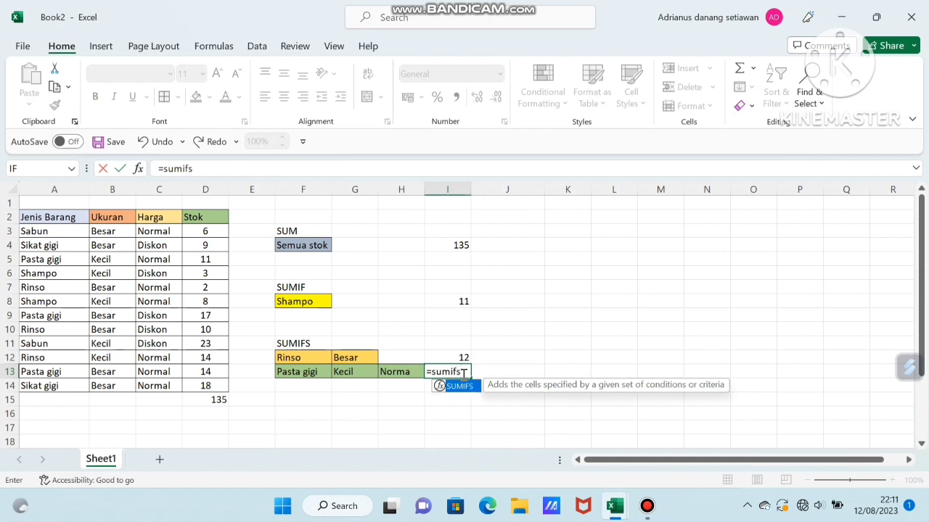
type("(")
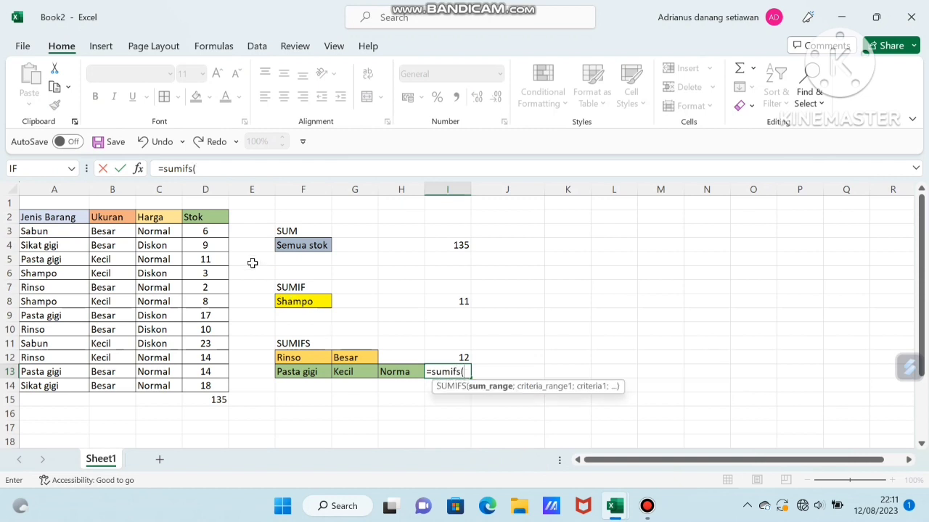
left_click(214, 221)
left_click_drag(214, 221, 201, 380)
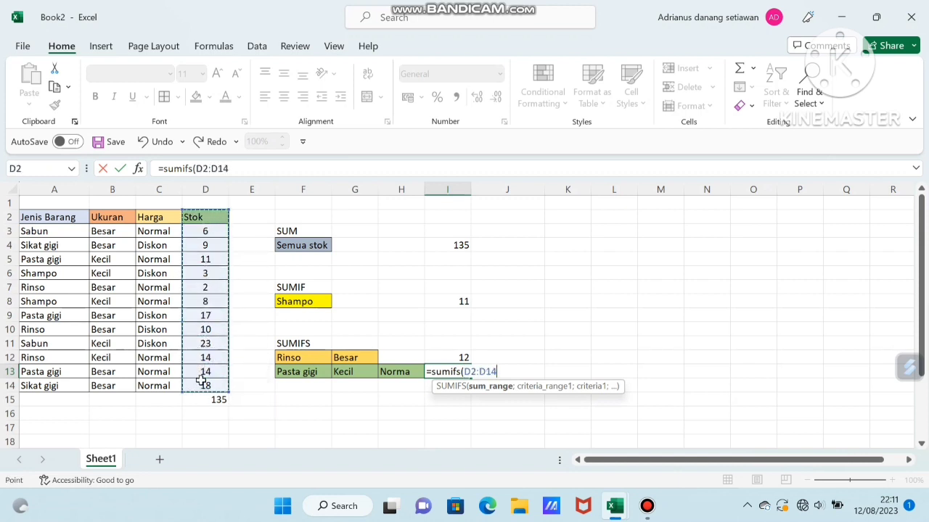
type(";")
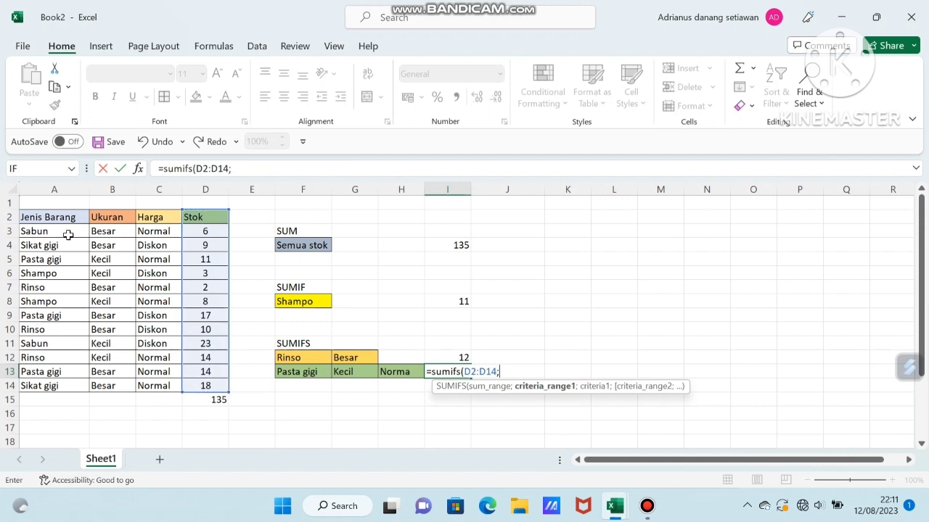
Add the item and size conditions to the I13 SUMIFS formula: A2:A14 matched to F13 and B2:B14 matched to G13
left_click_drag(70, 220, 60, 386)
type(";")
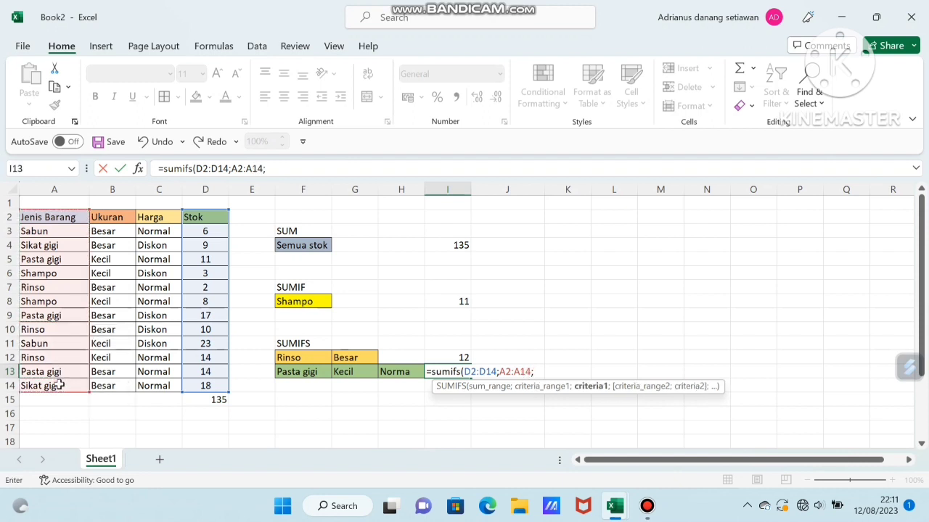
left_click(294, 372)
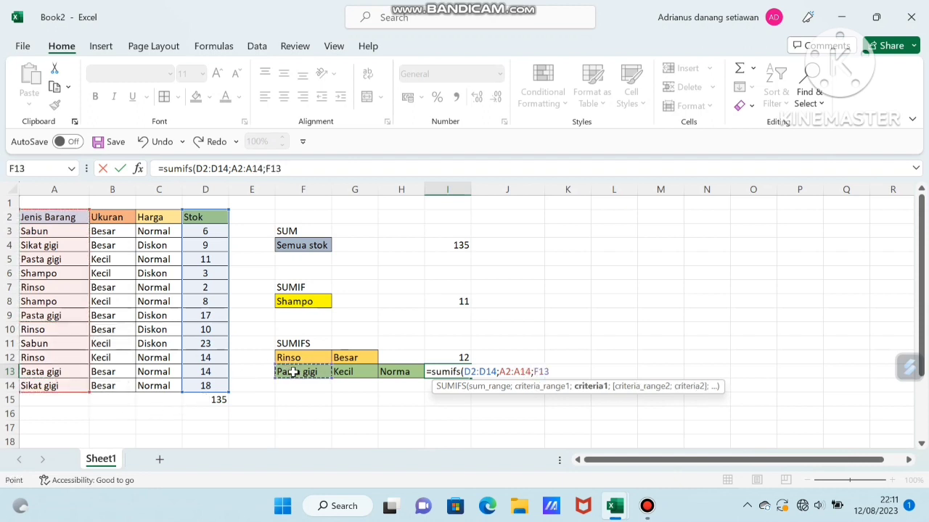
type(";")
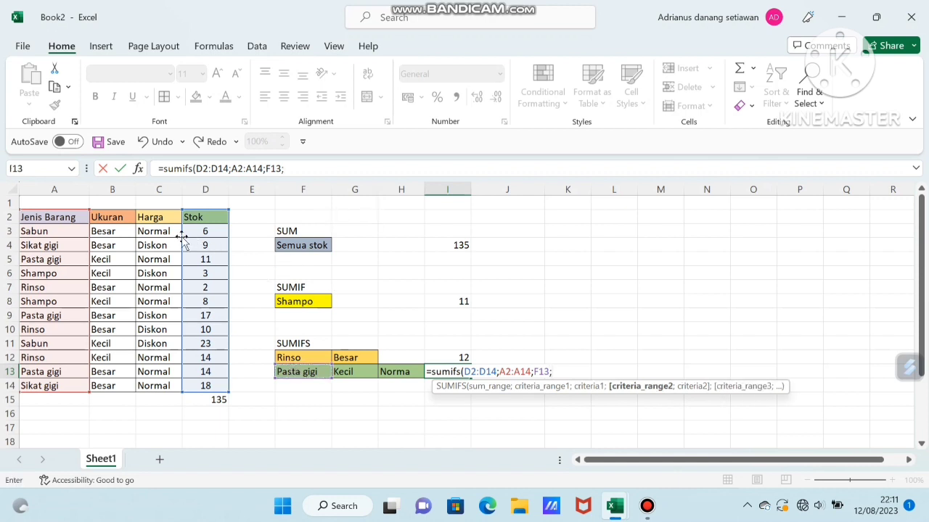
left_click_drag(110, 216, 108, 388)
type(";")
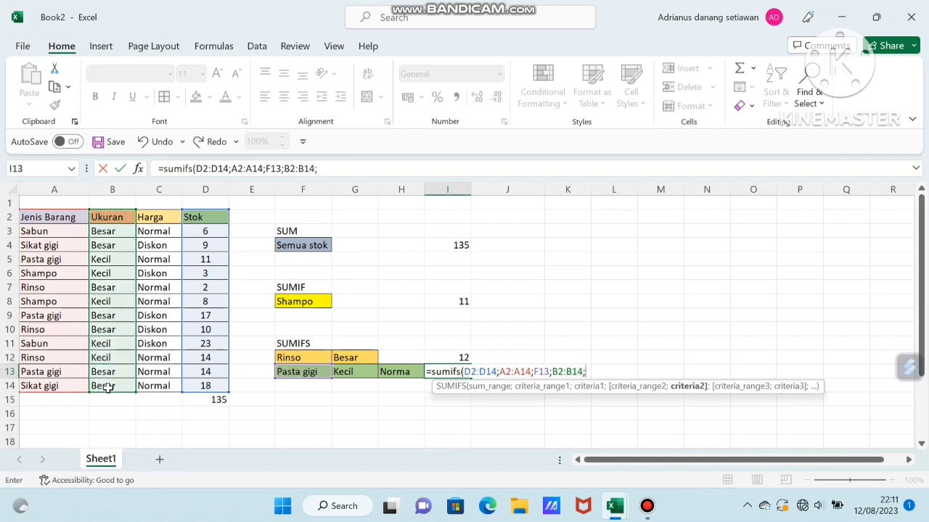
left_click(350, 374)
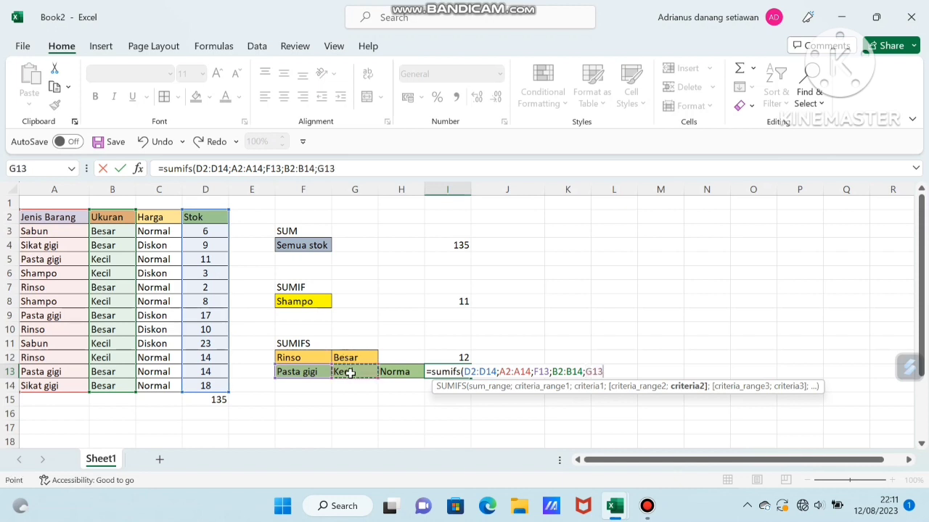
type(";")
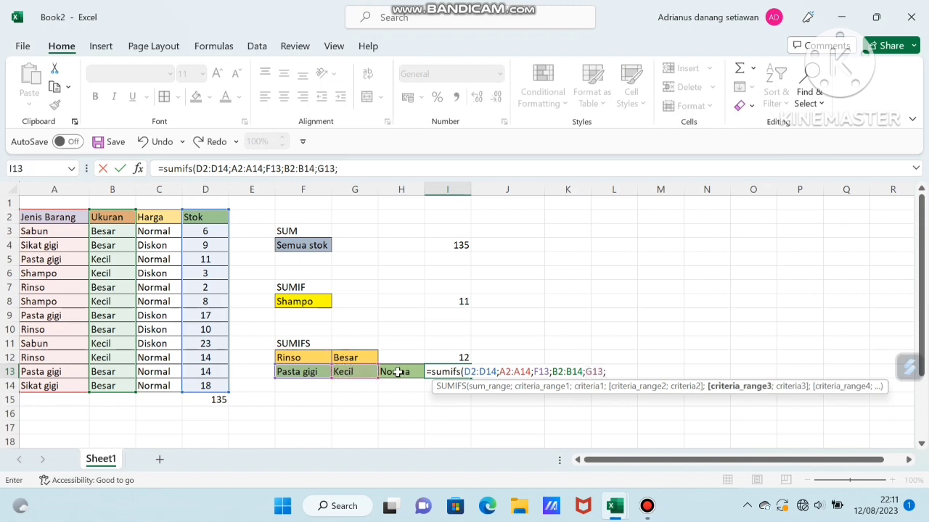
Finish the I13 SUMIFS formula with the price condition, using criteria range C2:C14 matched to H13
left_click_drag(159, 218, 148, 384)
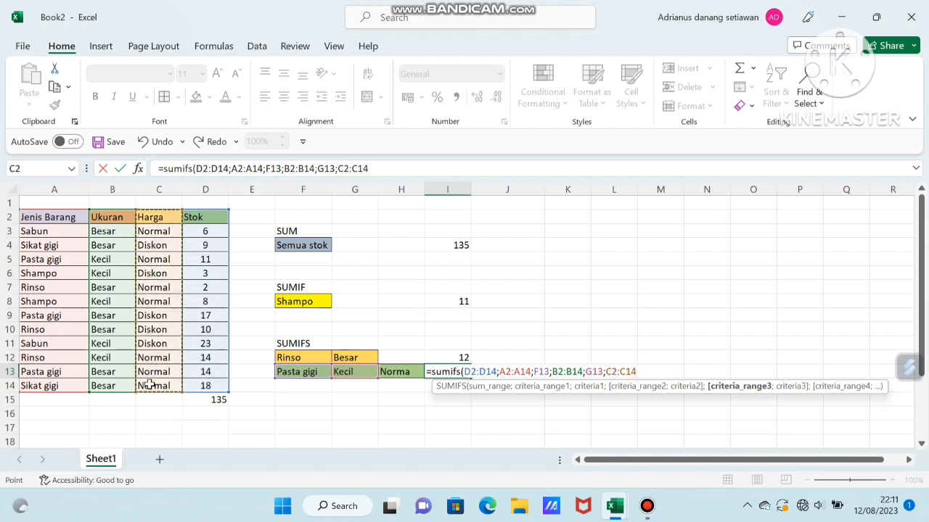
type(";")
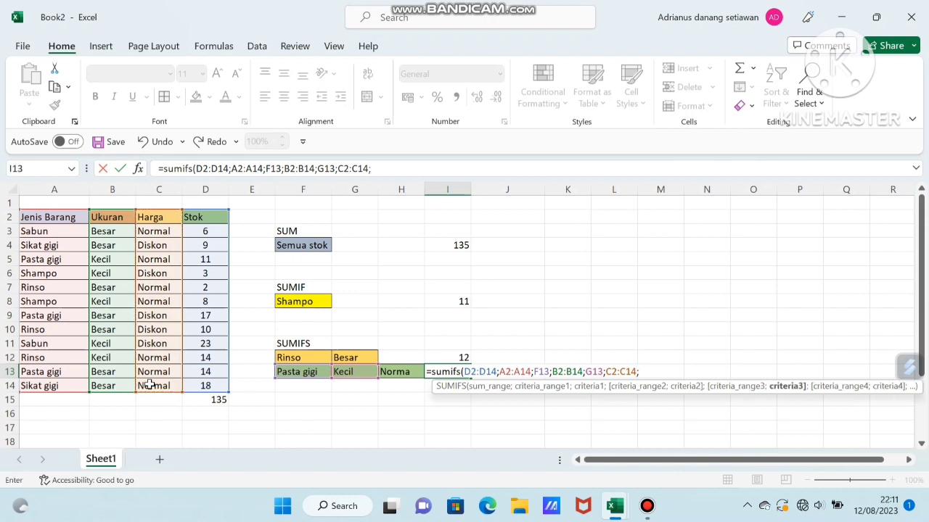
left_click(392, 373)
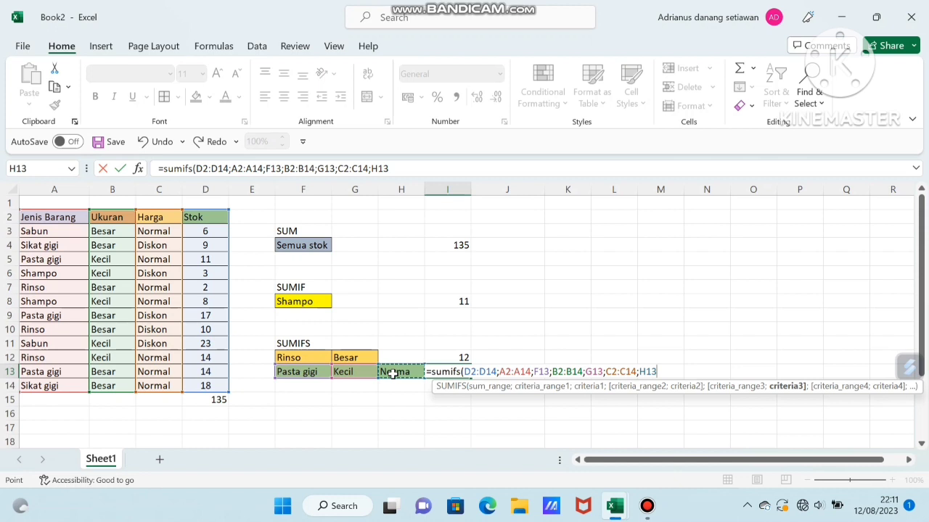
type(")")
key("Return")
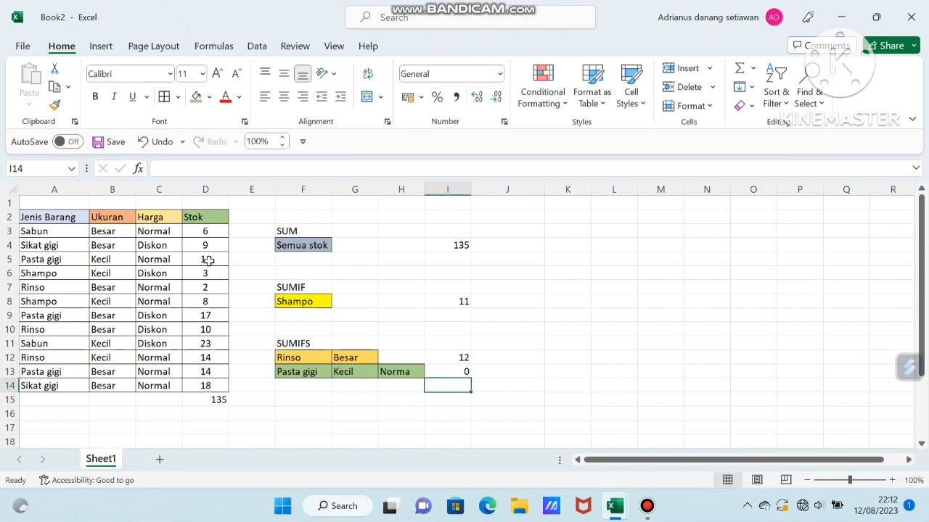
Examine the criteria ranges and criteria in the SUMIFS formula of cell I13, leaving the formula as it is
left_click(446, 372)
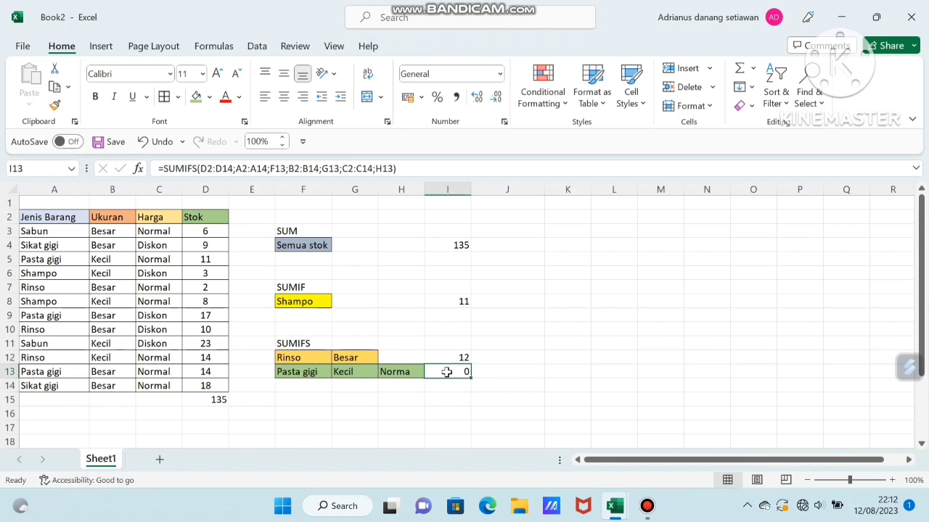
left_click(372, 167)
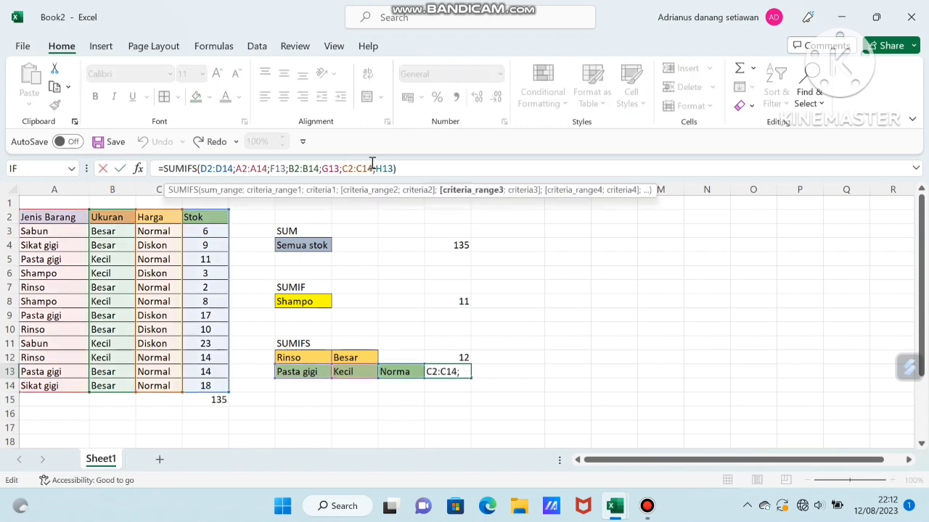
left_click(395, 168)
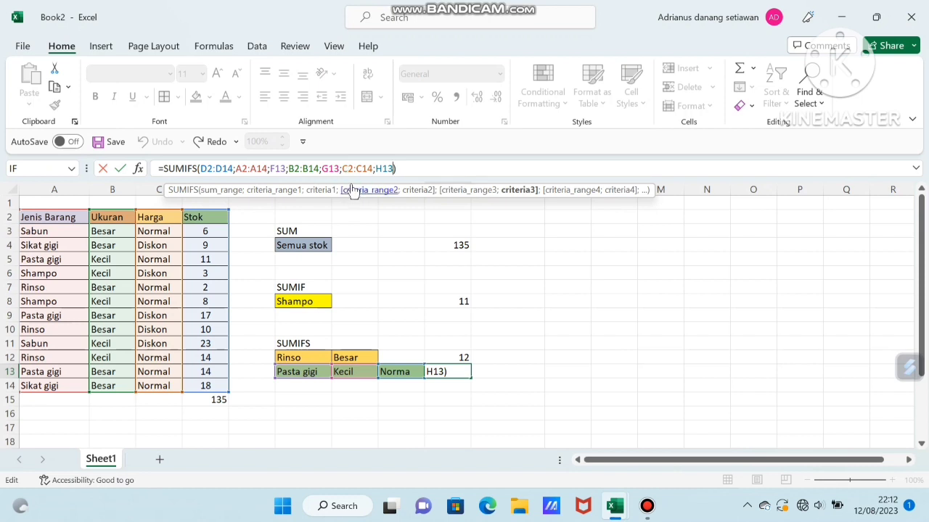
left_click(328, 169)
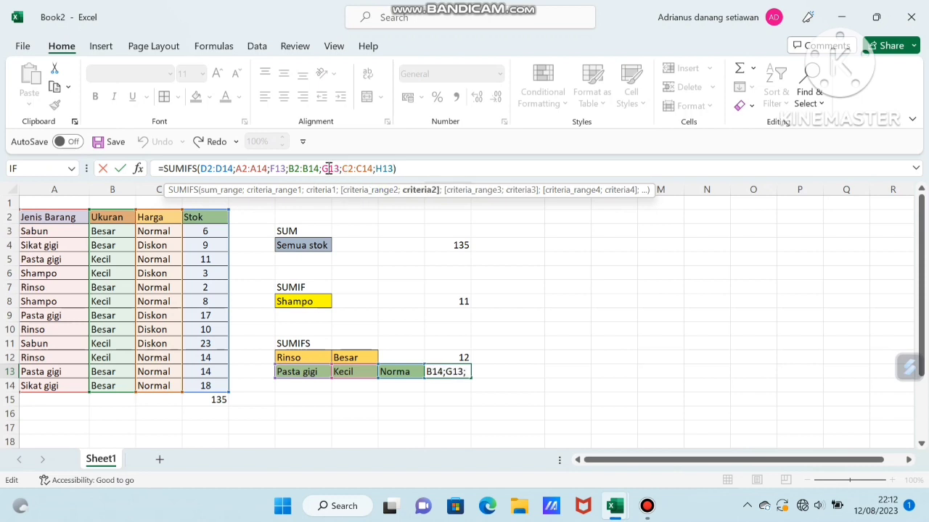
left_click(383, 169)
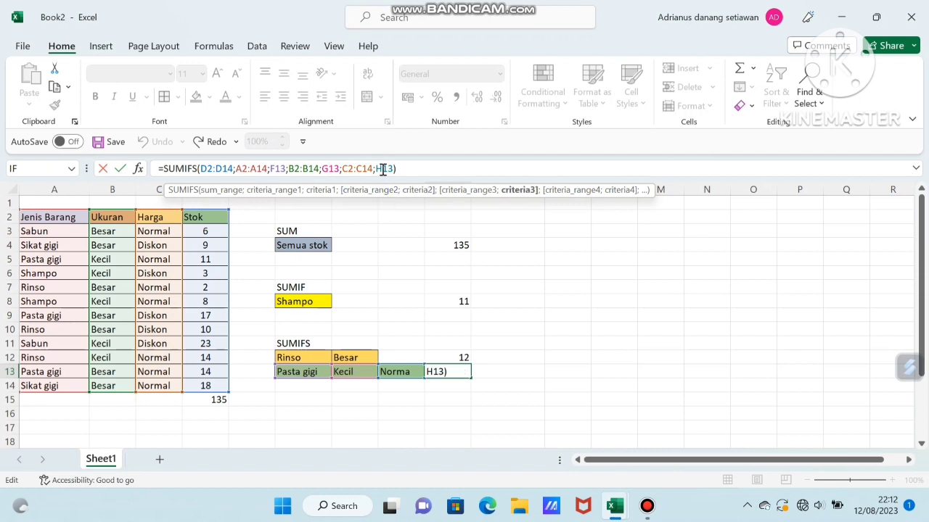
key("Return")
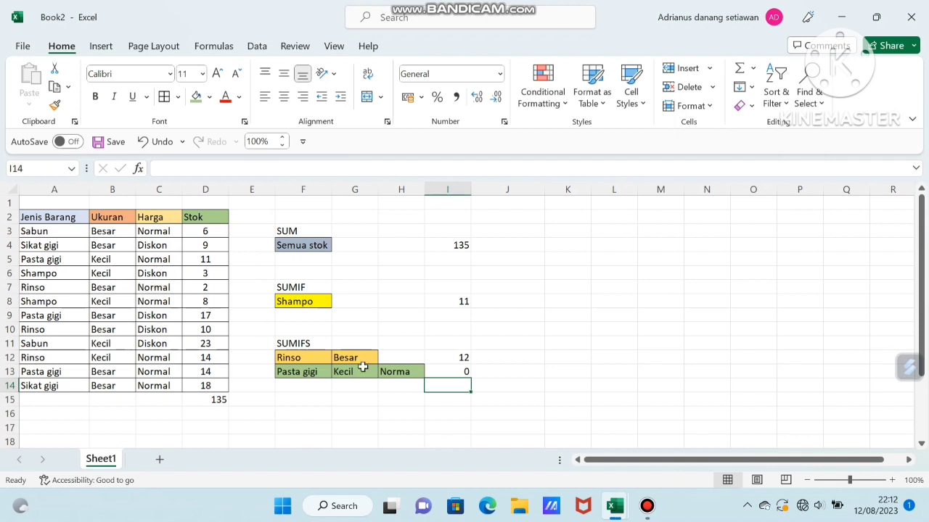
Correct the spelling of the price criterion in cell H13 to Normal
left_click(402, 373)
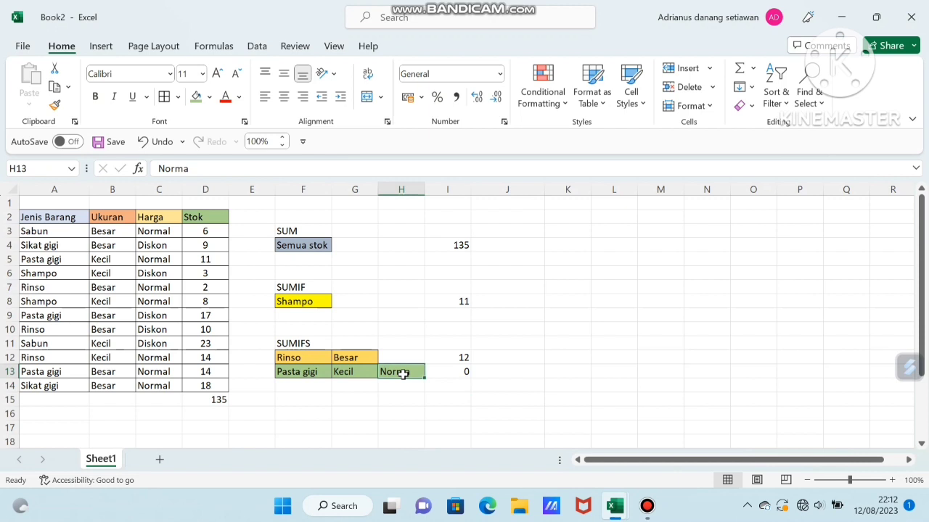
left_click(209, 168)
type("l")
key("Return")
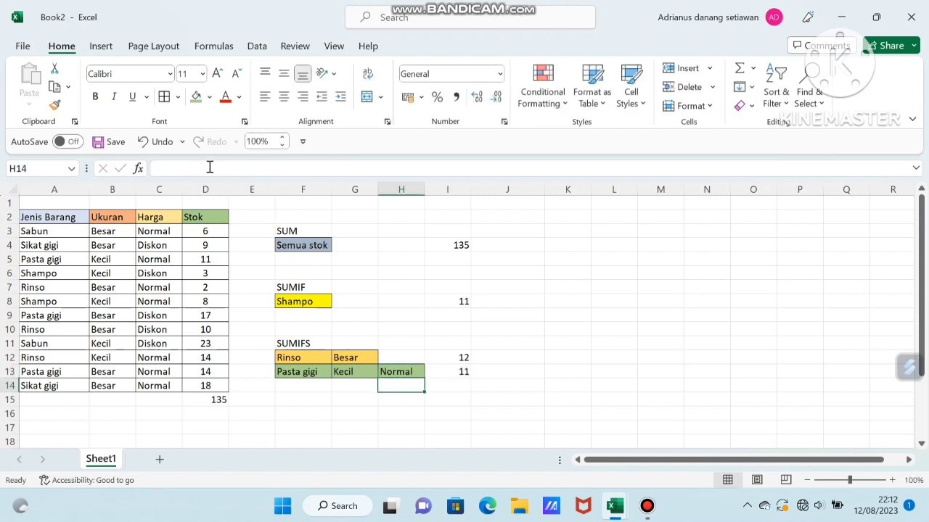
Remove the last letter of the price criterion in cell H13 so that it reads Norma
left_click(403, 371)
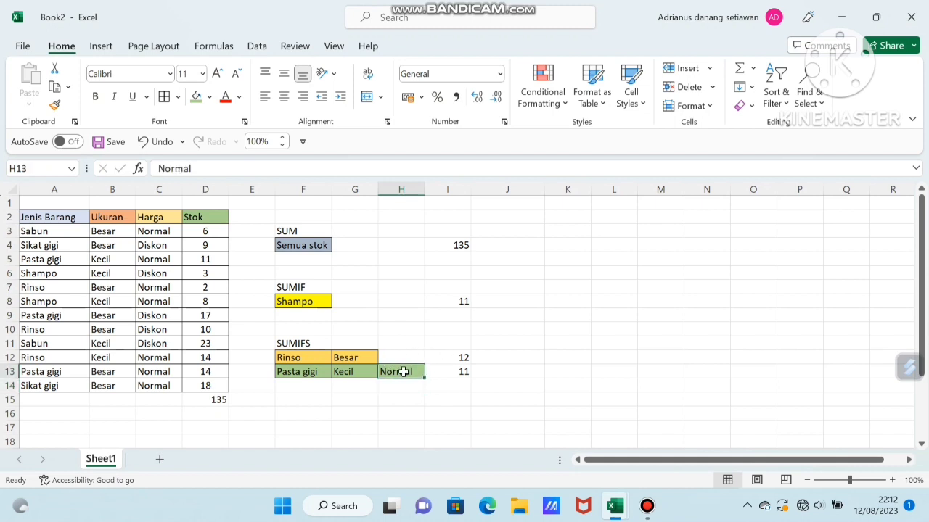
left_click(199, 168)
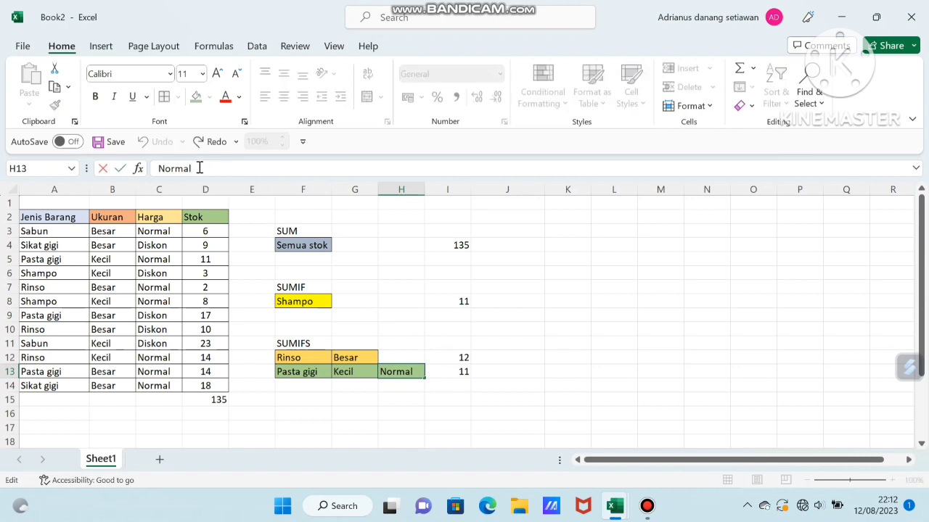
key("BackSpace")
key("Return")
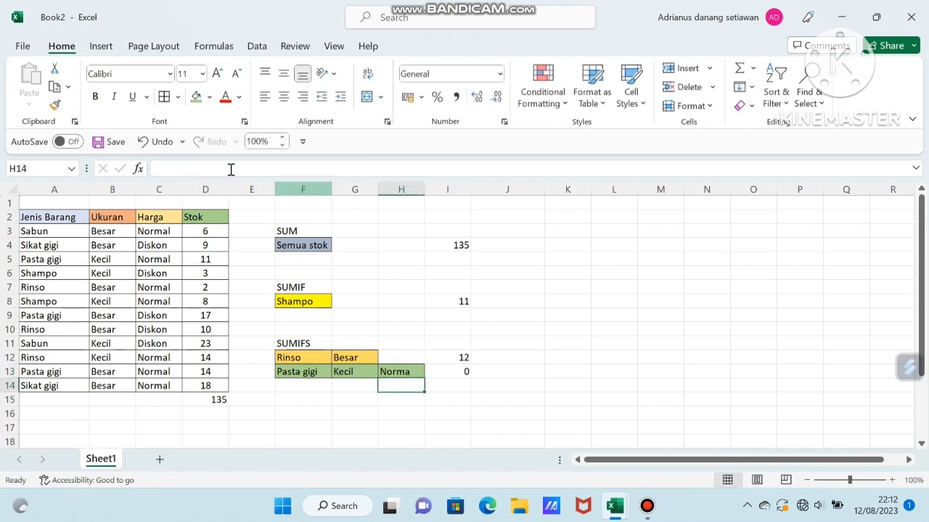
Restore the full word Normal as the price criterion in cell H13
left_click(414, 371)
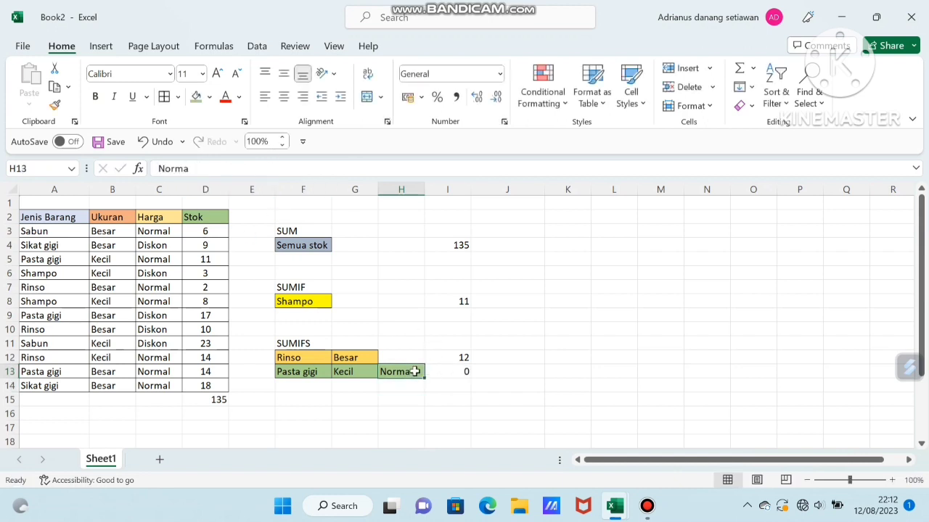
left_click(231, 169)
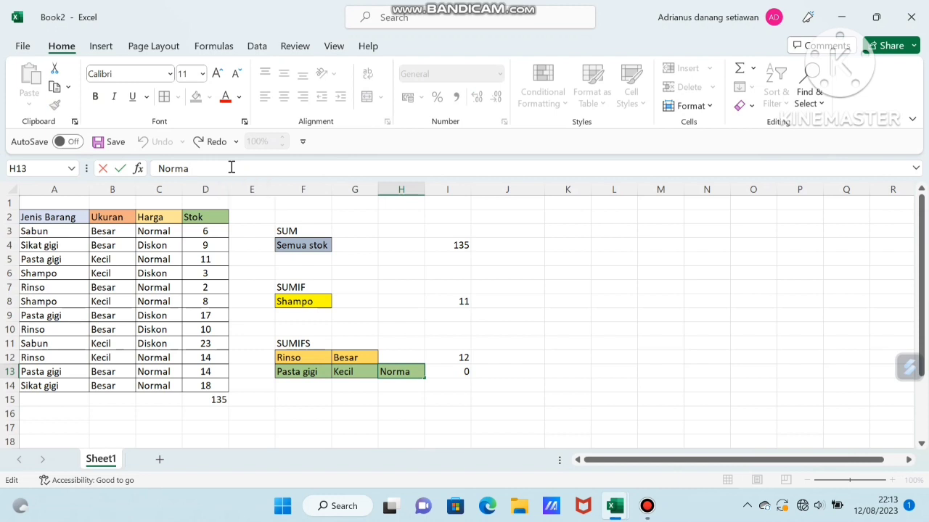
type("l")
key("Return")
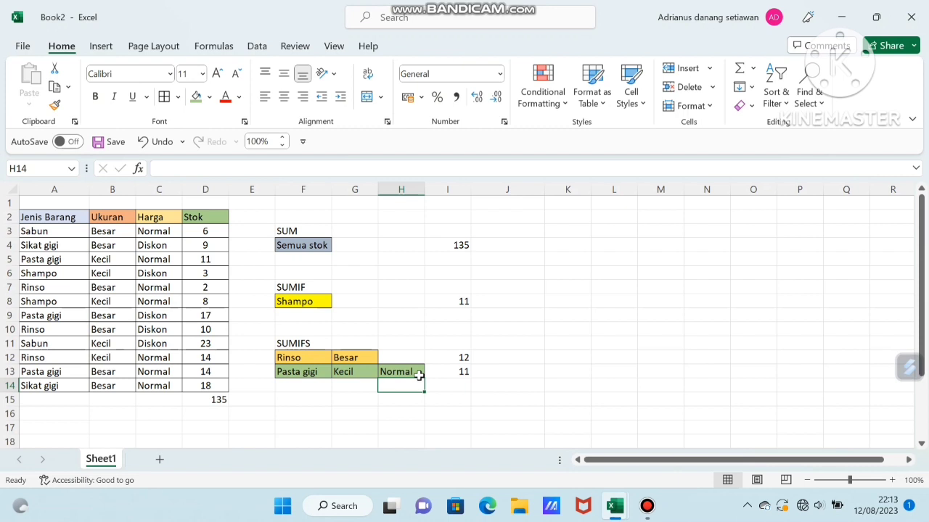
mouse_move(646, 506)
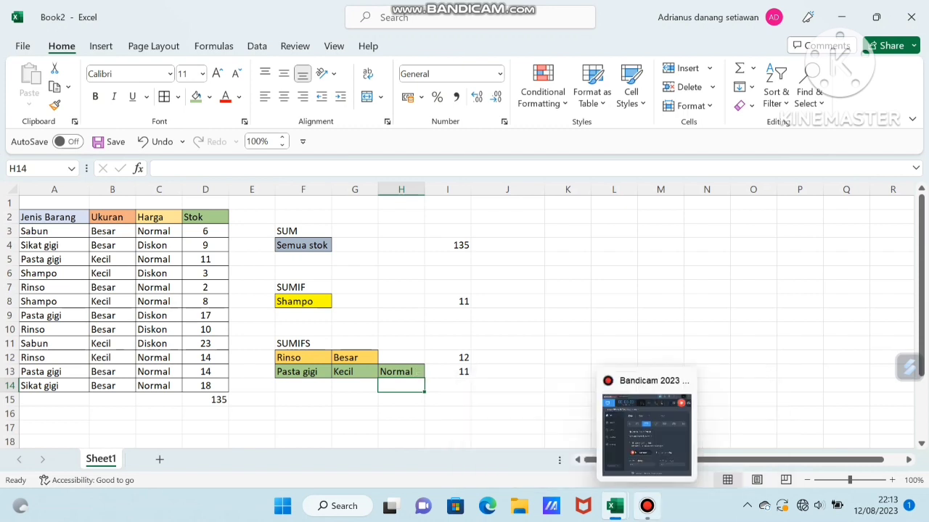